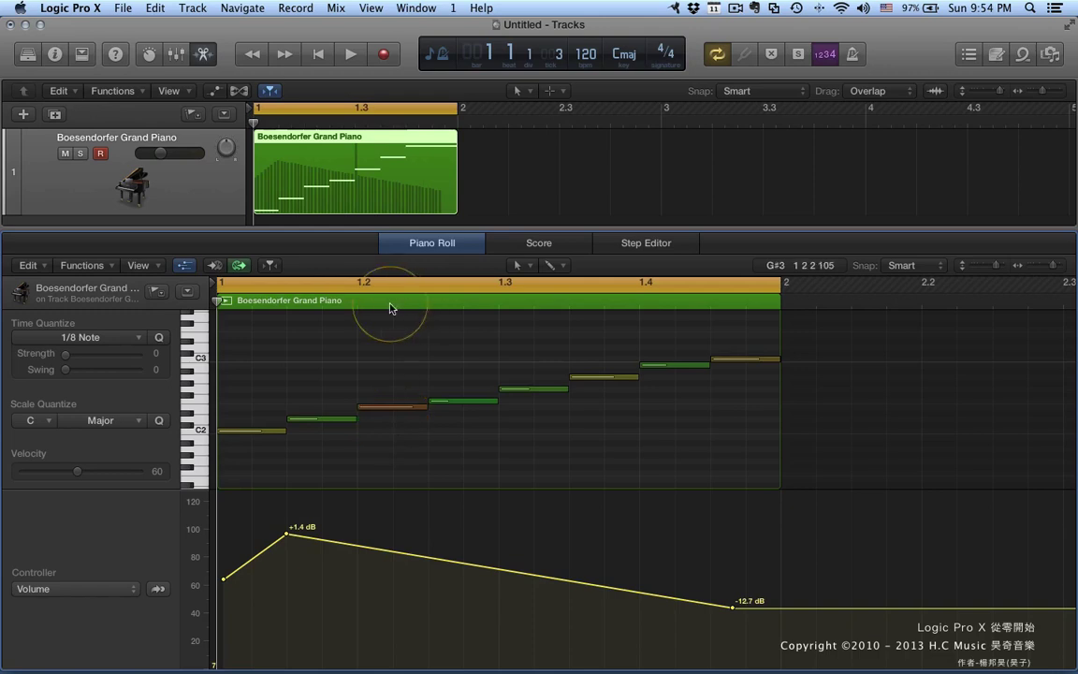
# Step: Close the Piano Roll editor, show the inspector, and expand the additional parameters of the piano region
pyautogui.click(432, 244)
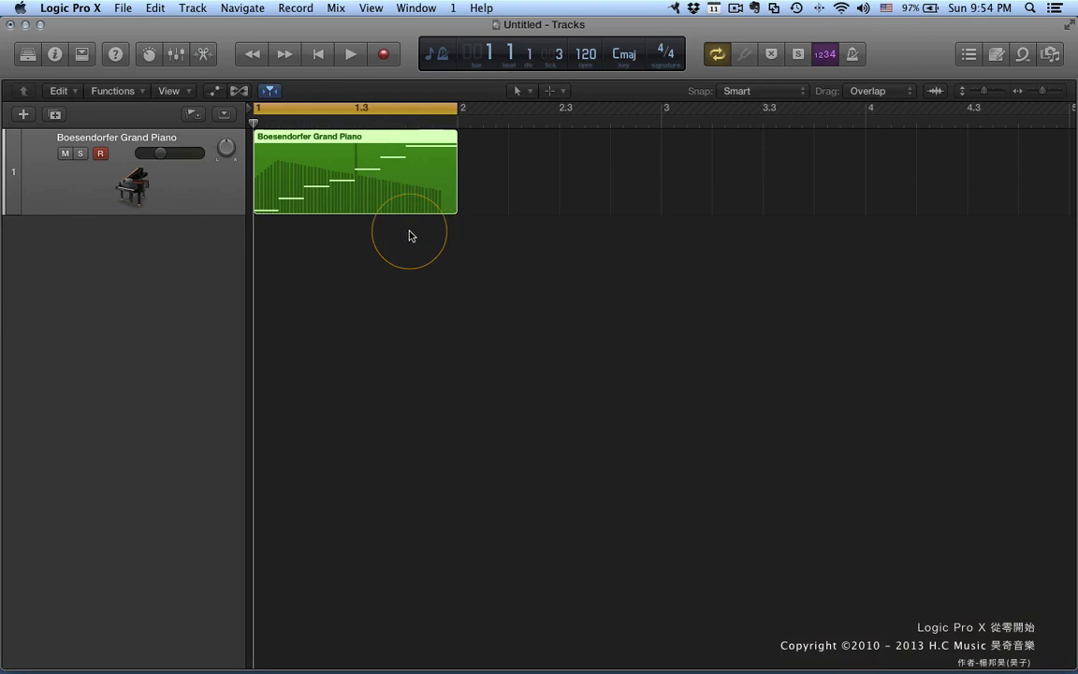
pyautogui.click(55, 55)
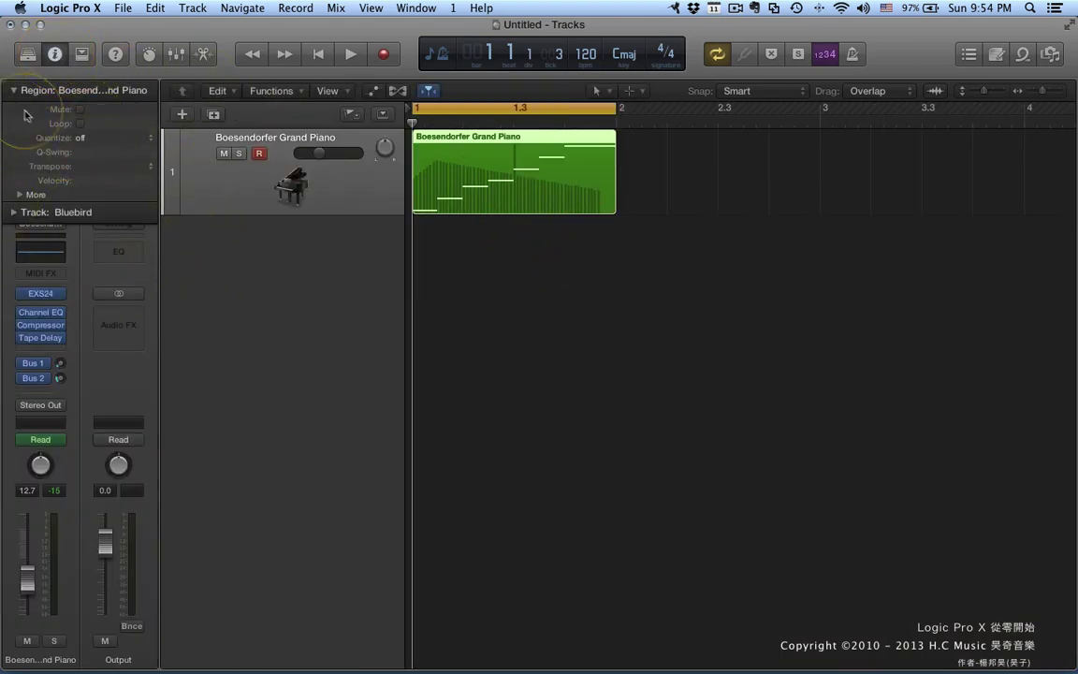
pyautogui.click(14, 212)
pyautogui.click(14, 213)
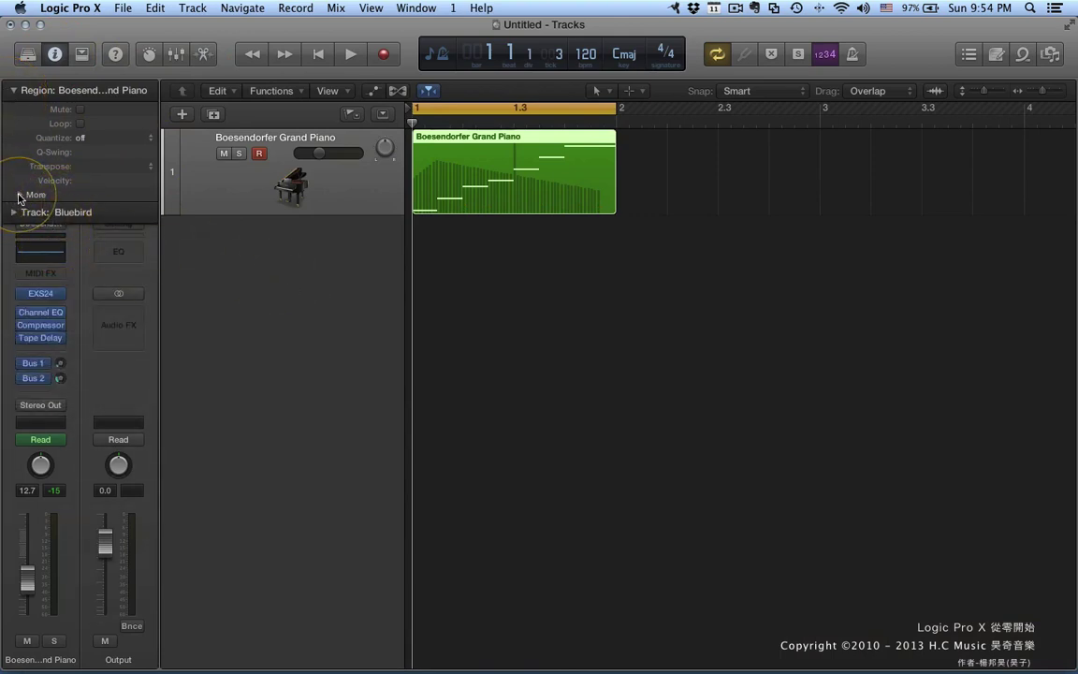
pyautogui.click(19, 195)
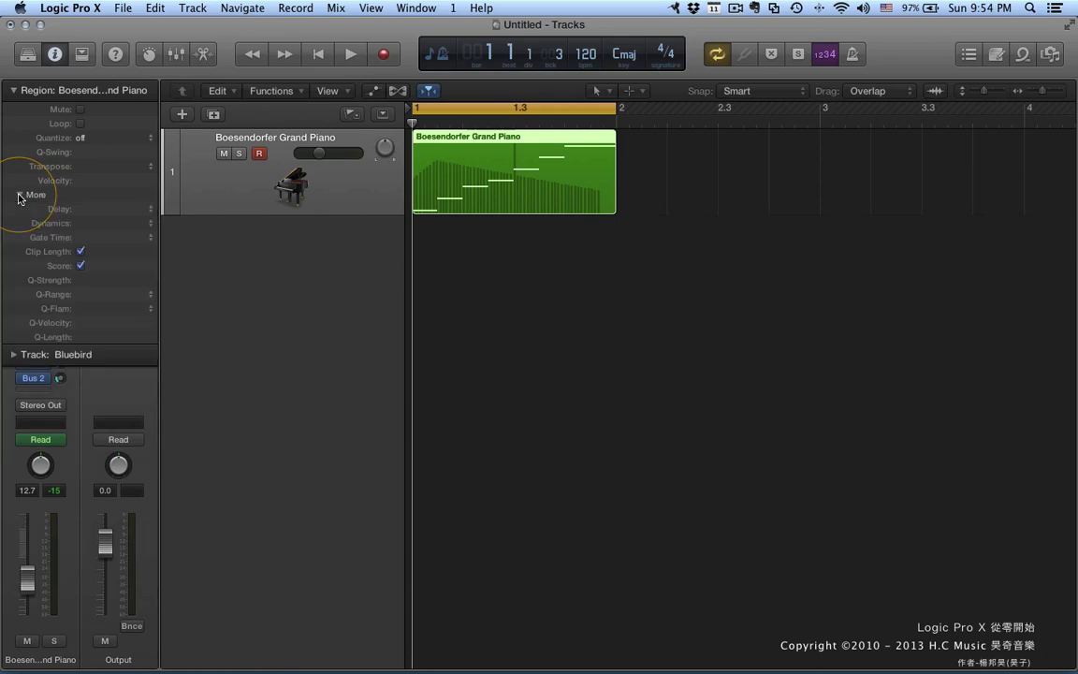
# Step: Compare the inspector parameters with the piano region deselected and selected, and examine the available Quantize values
pyautogui.click(717, 322)
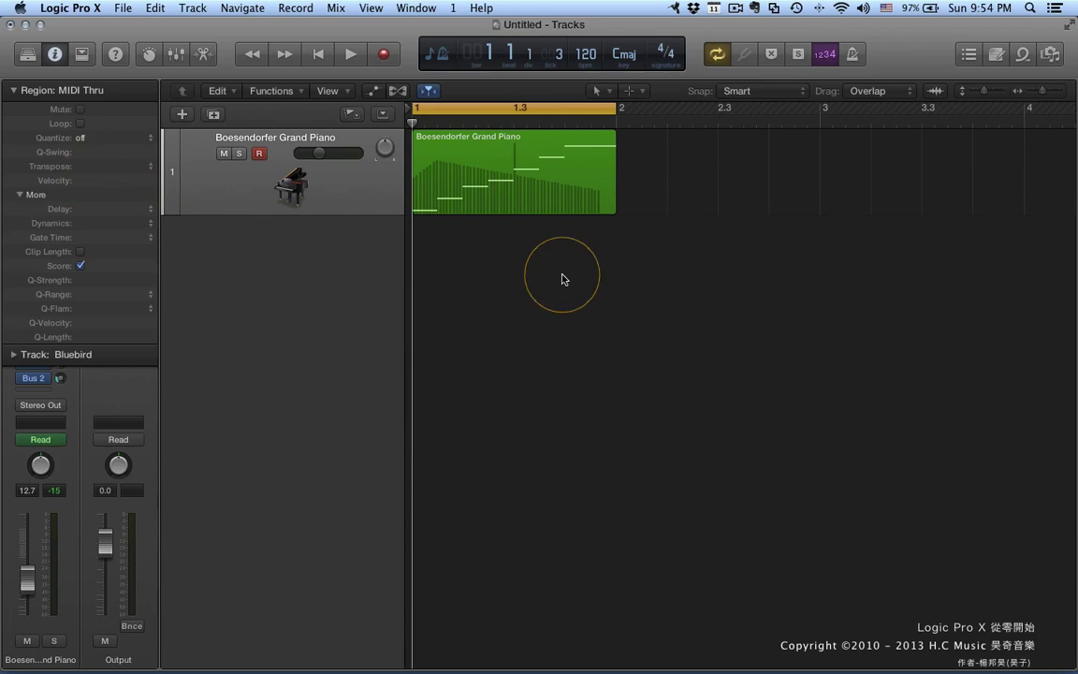
pyautogui.click(463, 192)
pyautogui.click(80, 251)
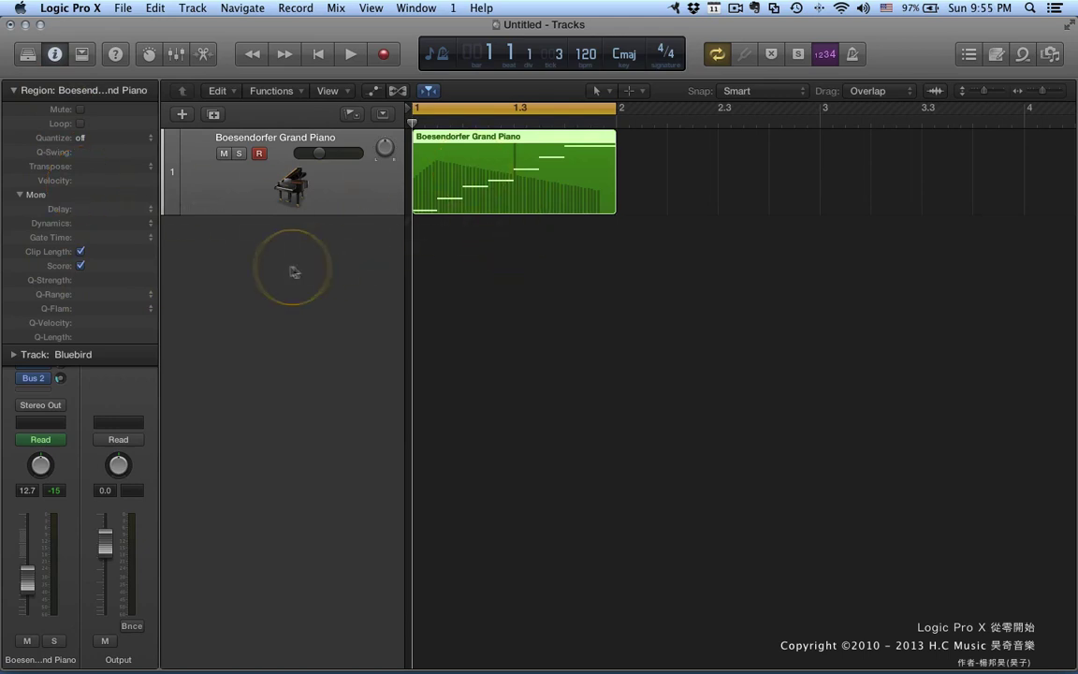
pyautogui.click(128, 141)
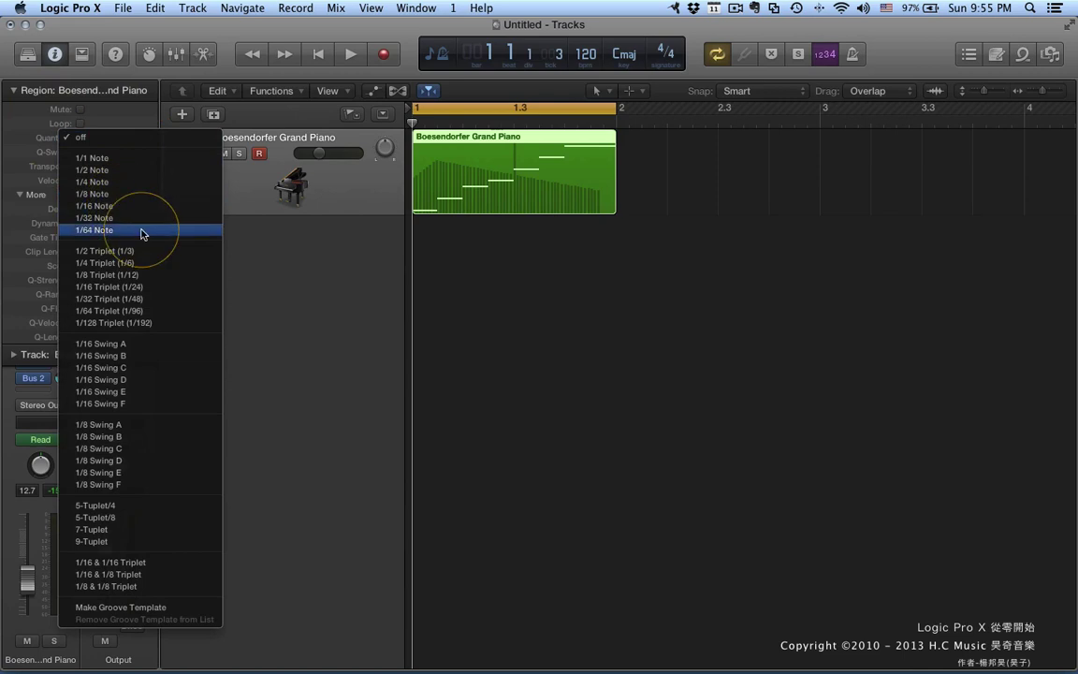
pyautogui.click(284, 262)
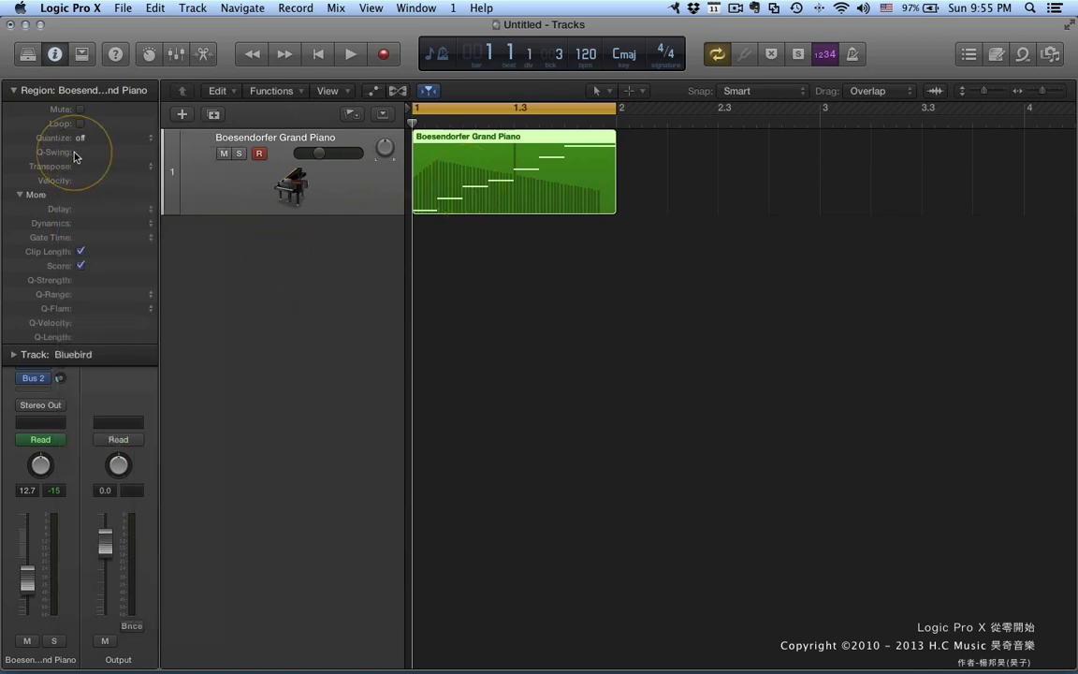
# Step: Try the piano region's Mute and Loop options, switching each one on and back off
pyautogui.click(81, 109)
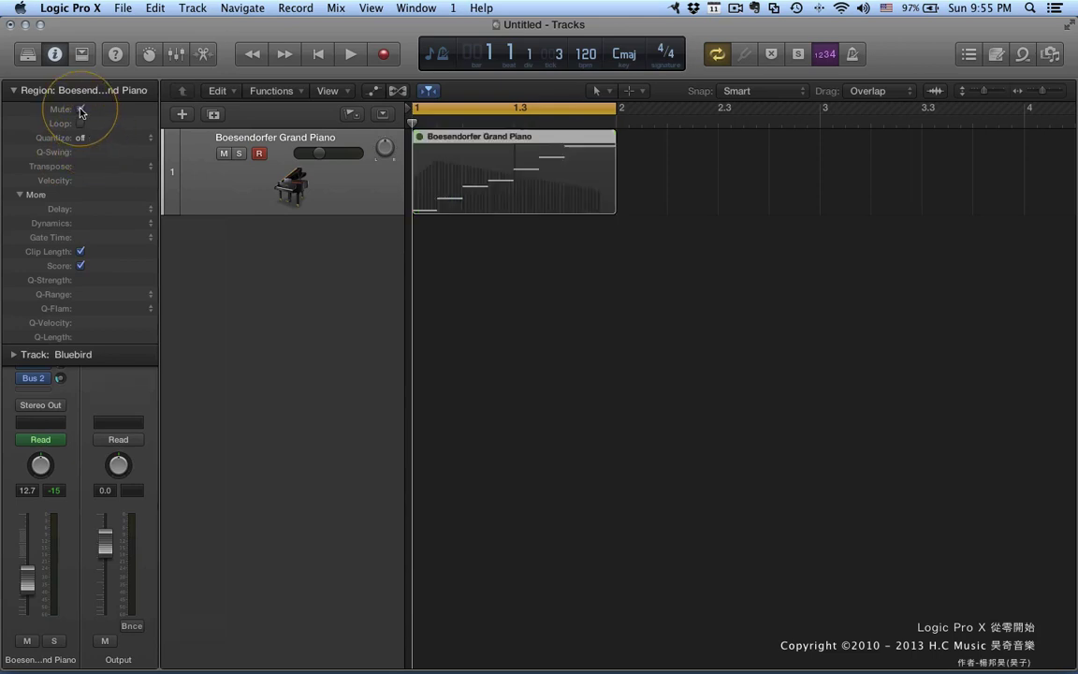
pyautogui.click(81, 110)
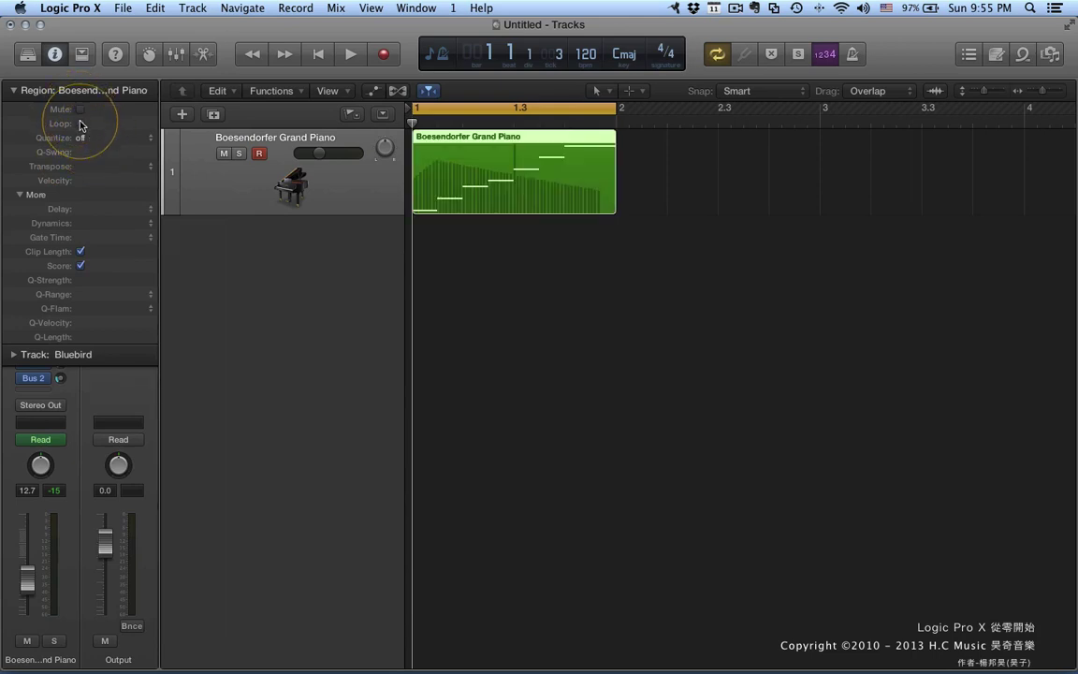
pyautogui.click(81, 124)
pyautogui.click(80, 123)
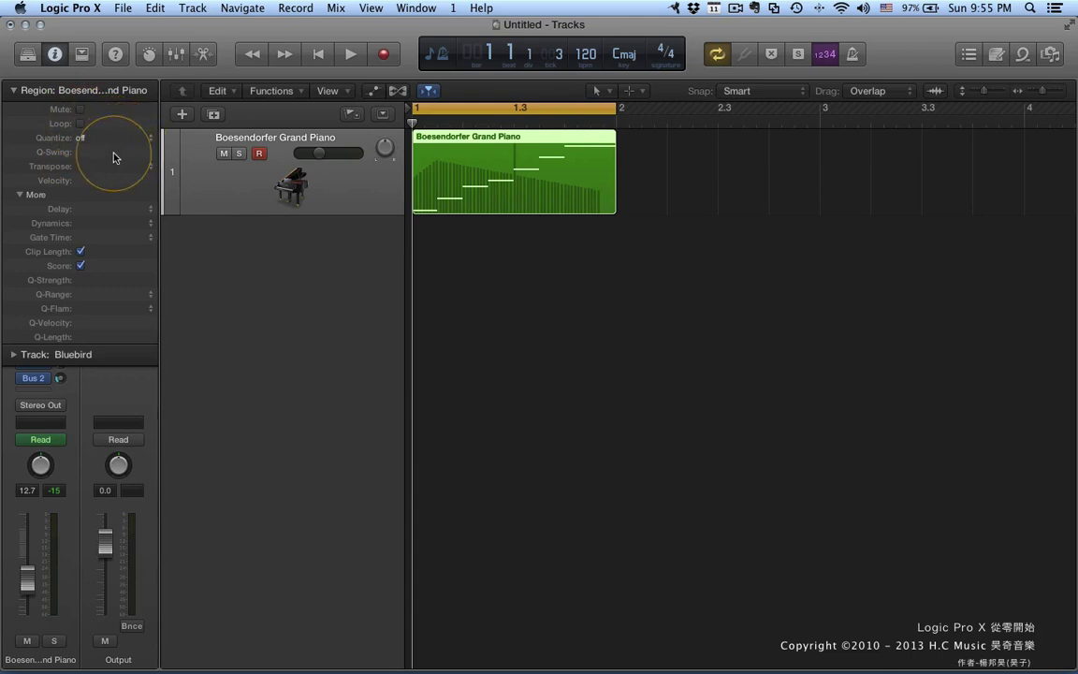
# Step: Set the piano region's Q-Swing to 1%
pyautogui.moveTo(113, 158); pyautogui.dragTo(107, 199)
pyautogui.doubleClick(86, 152)
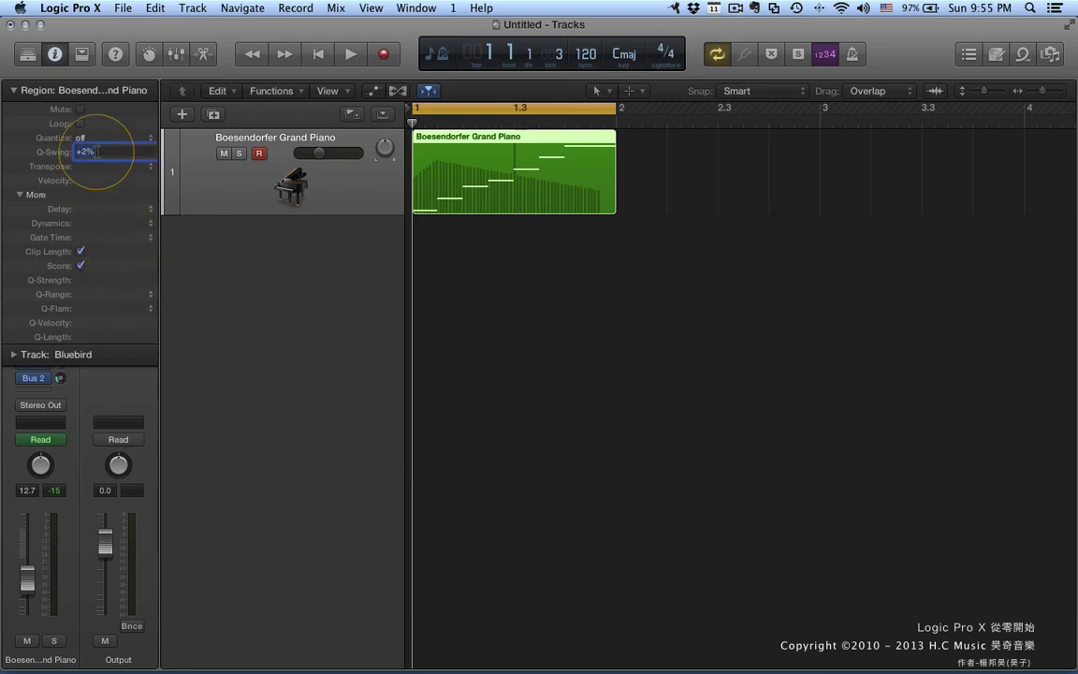
pyautogui.write('1')
pyautogui.press('Return')
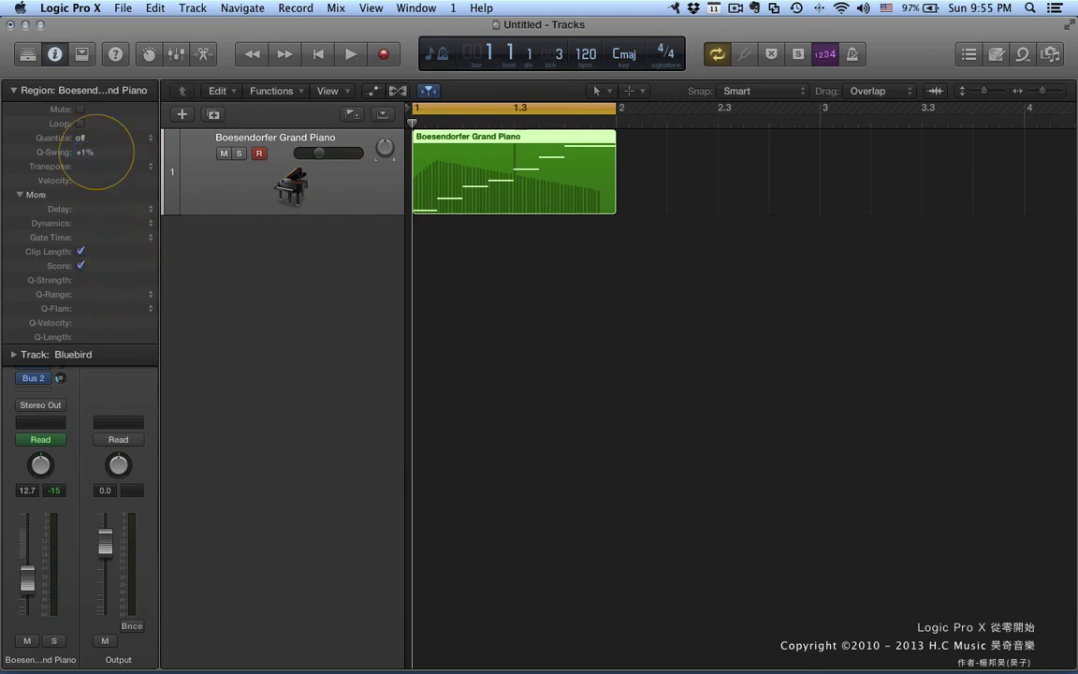
pyautogui.doubleClick(90, 155)
pyautogui.press('Return')
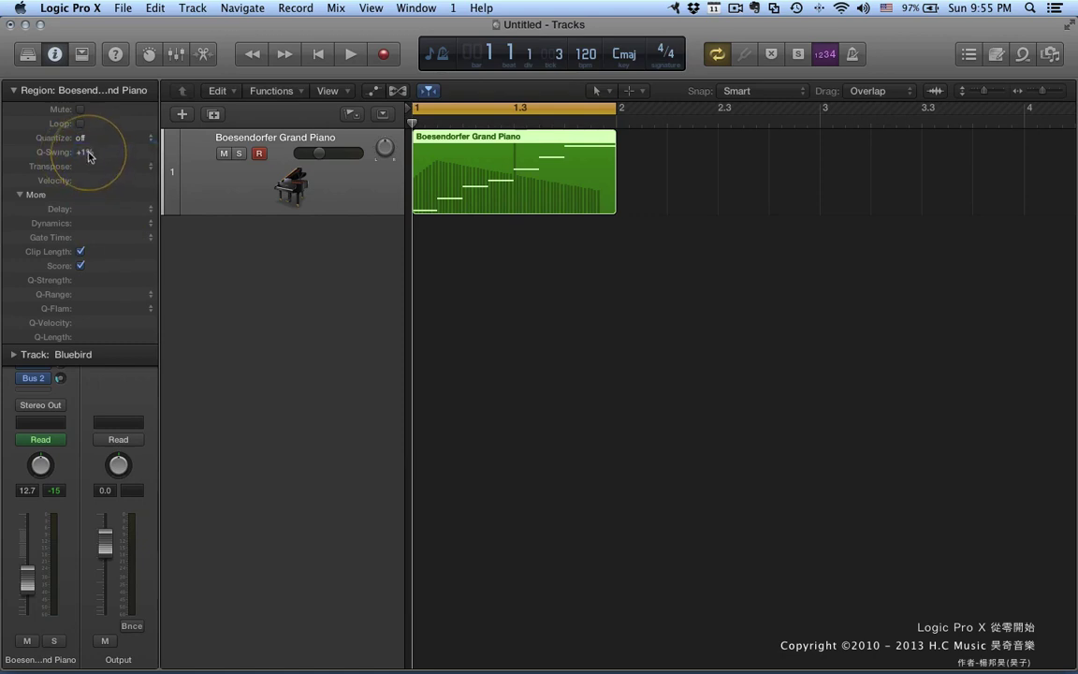
# Step: Raise the piano region's Q-Swing to 53% and play it to hear the swing
pyautogui.moveTo(89, 156); pyautogui.dragTo(79, 66)
pyautogui.click(209, 166)
pyautogui.press('space')
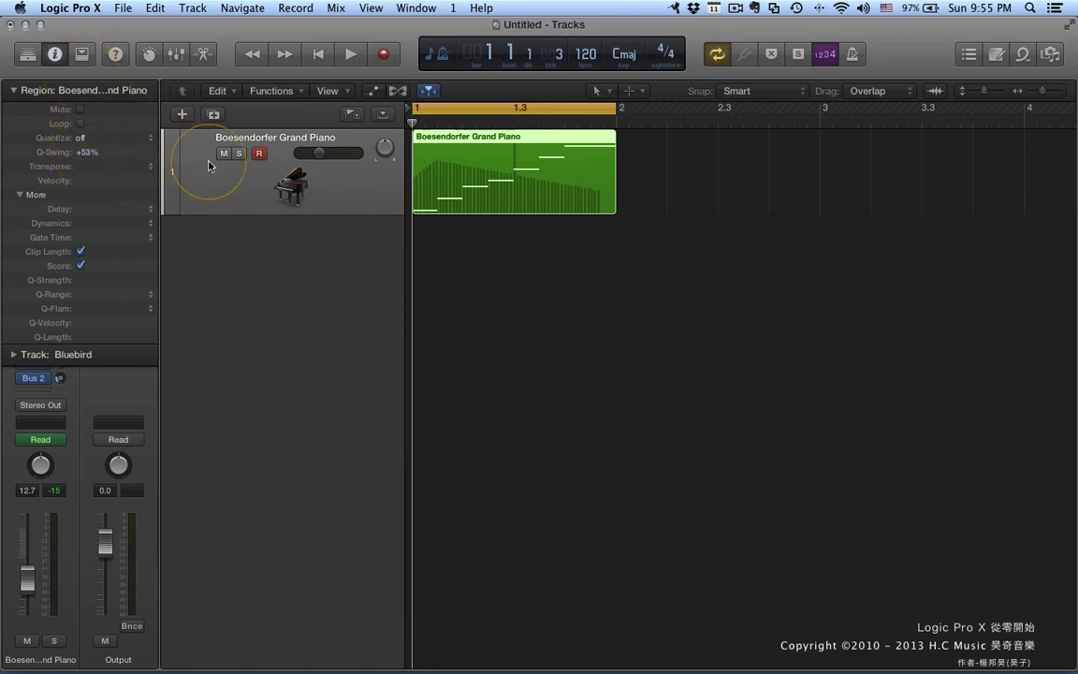
pyautogui.press('space')
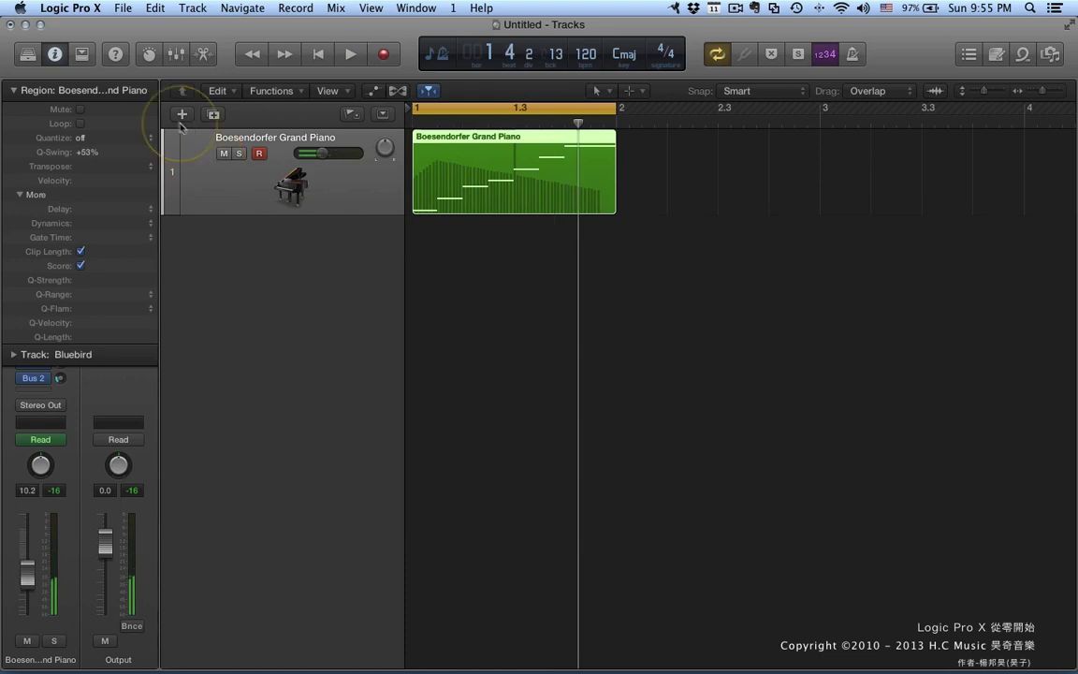
# Step: Set the piano region's Quantize to 1/8 Note and play it
pyautogui.click(101, 139)
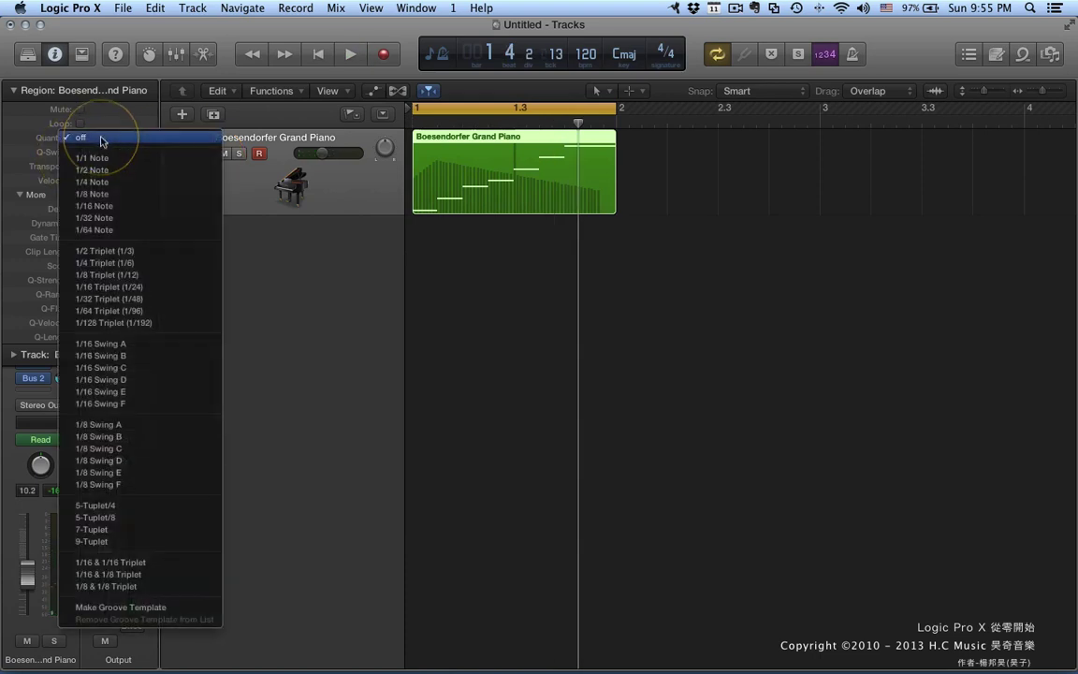
pyautogui.click(128, 195)
pyautogui.press('space')
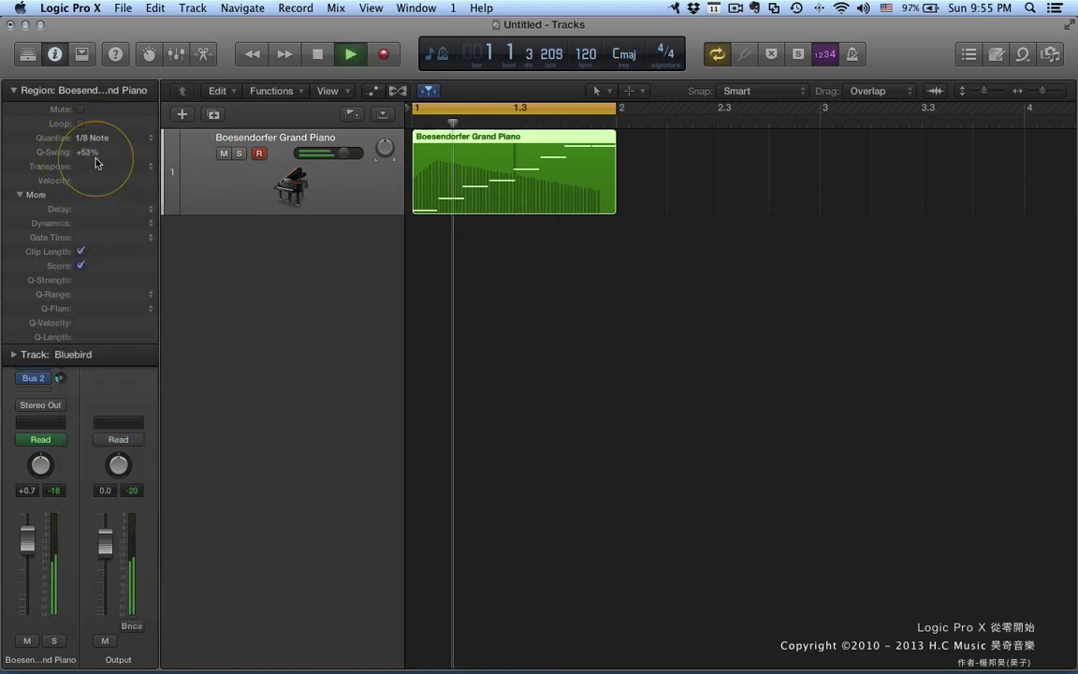
pyautogui.press('space')
# Step: Audition the piano region with Q-Swing at 99%, and again with Q-Swing back at 53%
pyautogui.moveTo(91, 155); pyautogui.dragTo(87, 7)
pyautogui.press('space')
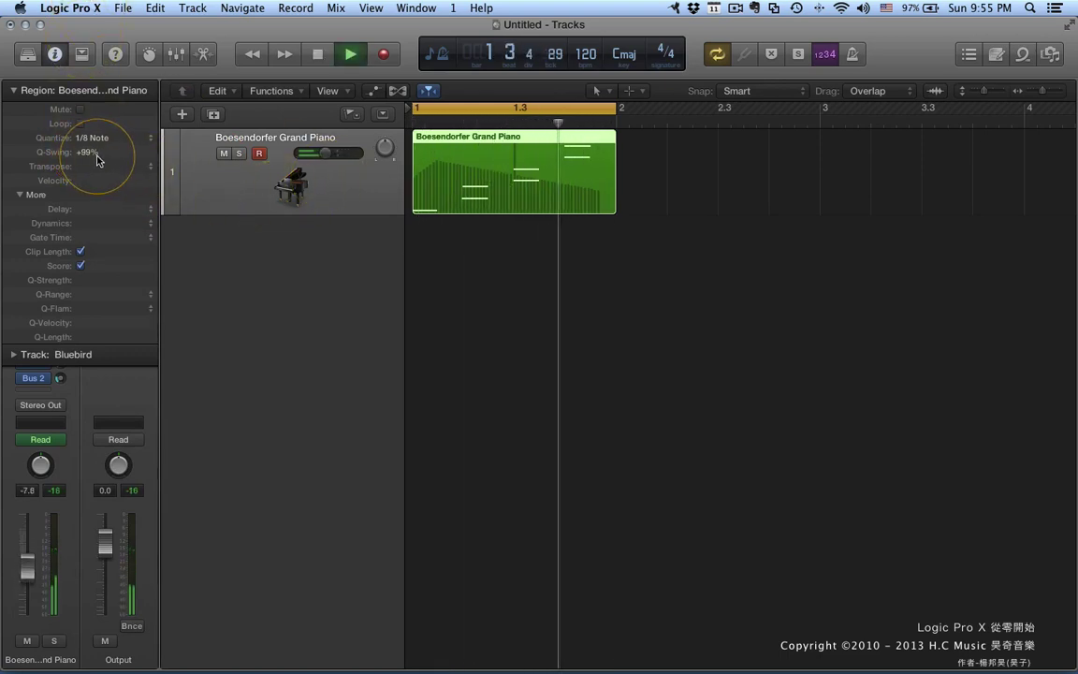
pyautogui.press('space')
pyautogui.moveTo(95, 159); pyautogui.dragTo(79, 116)
pyautogui.press('space')
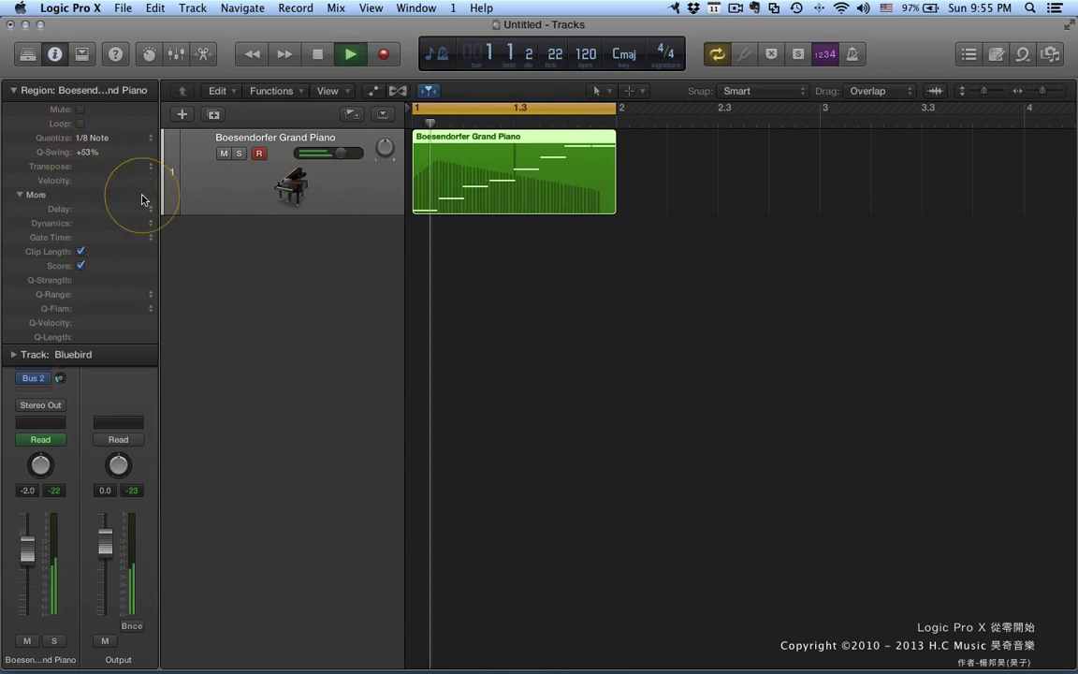
# Step: Open the piano region in the Piano Roll and set its Q-Swing to 65%
pyautogui.doubleClick(449, 199)
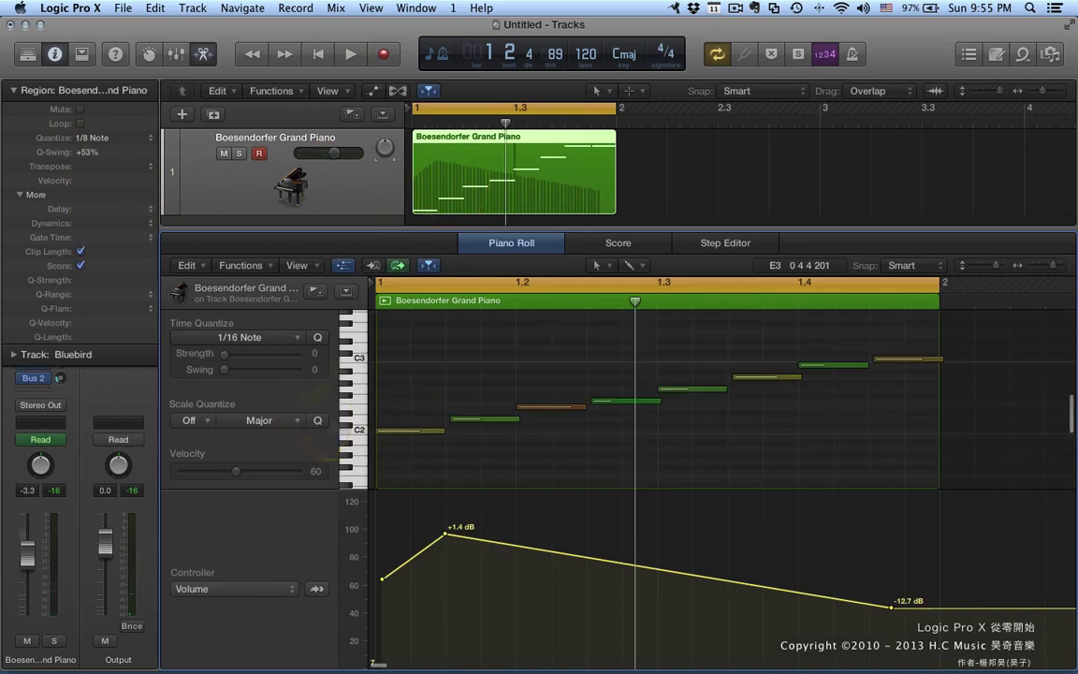
pyautogui.scroll(-5, 412, 386)
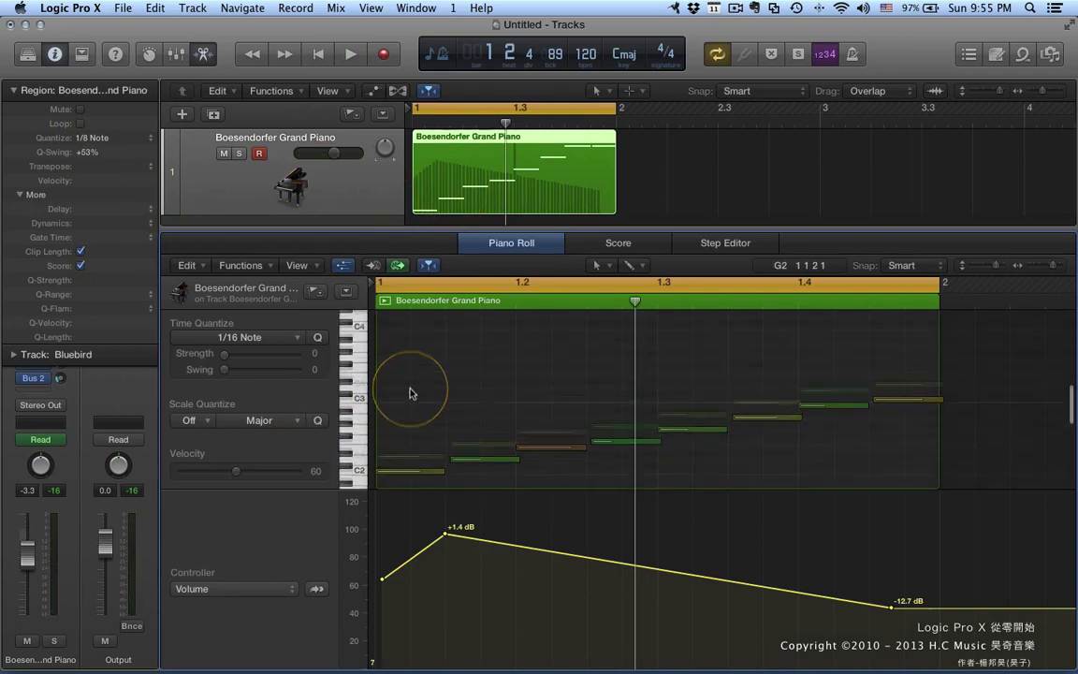
pyautogui.scroll(3, 412, 390)
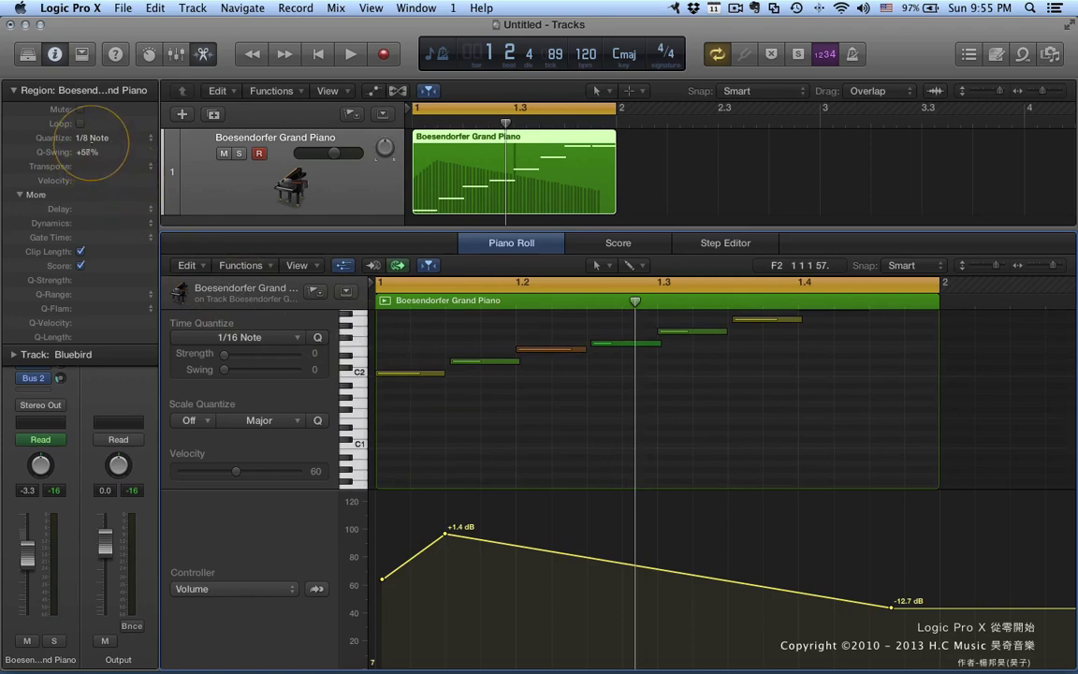
pyautogui.moveTo(86, 149); pyautogui.dragTo(92, 124)
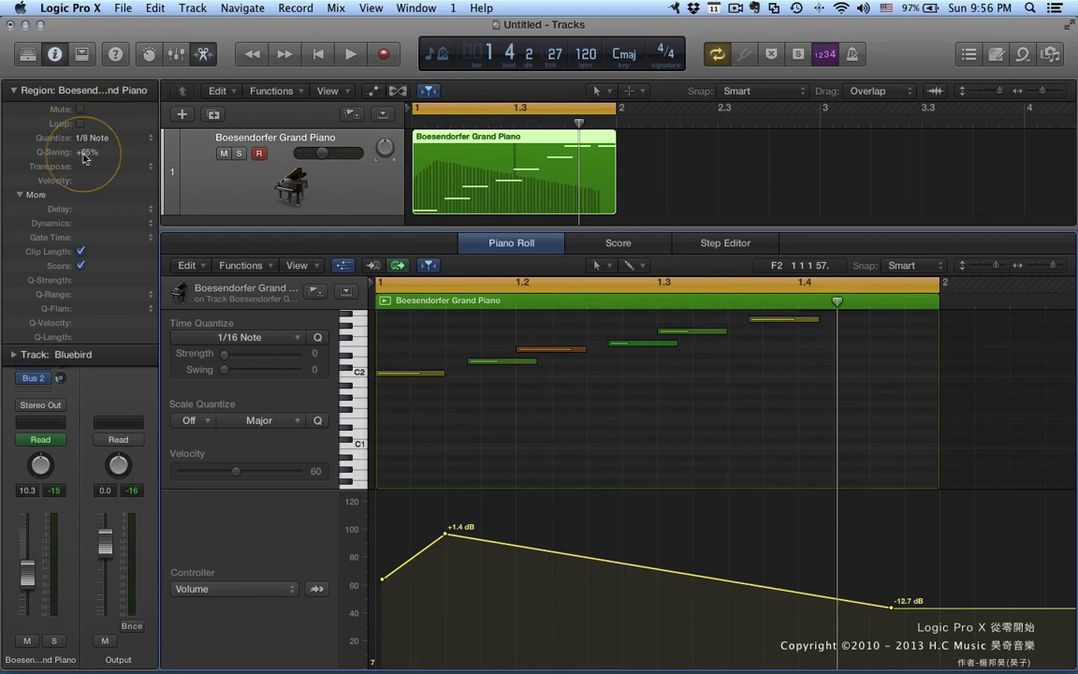
# Step: Transpose the piano region by +4 and play it
pyautogui.moveTo(109, 166); pyautogui.dragTo(109, 156)
pyautogui.press('space')
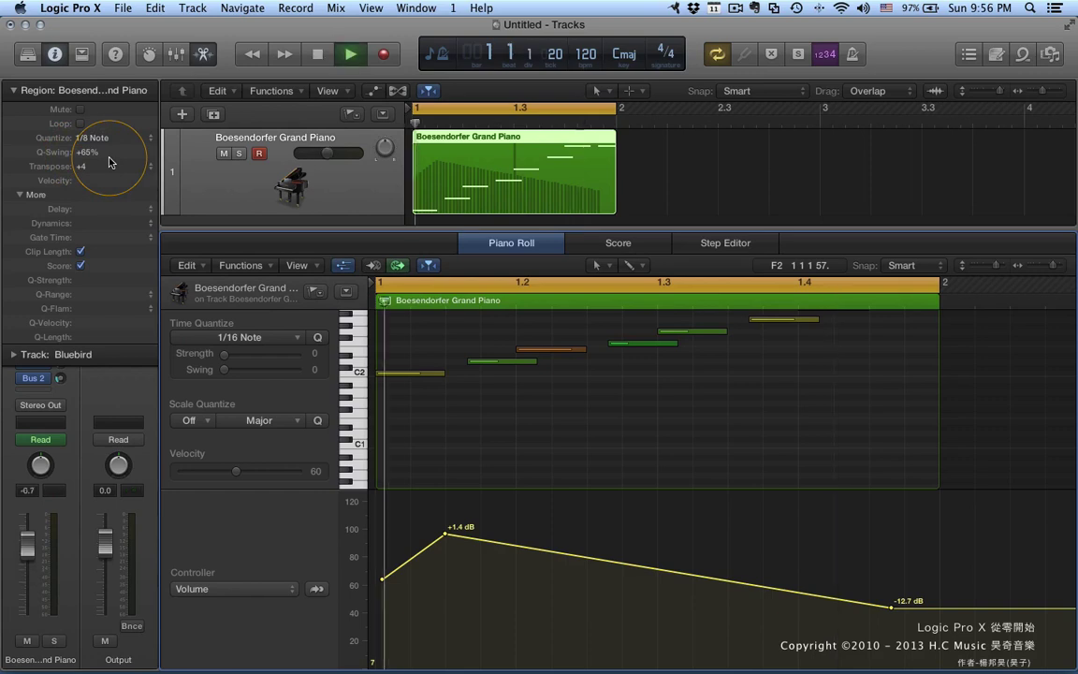
pyautogui.press('space')
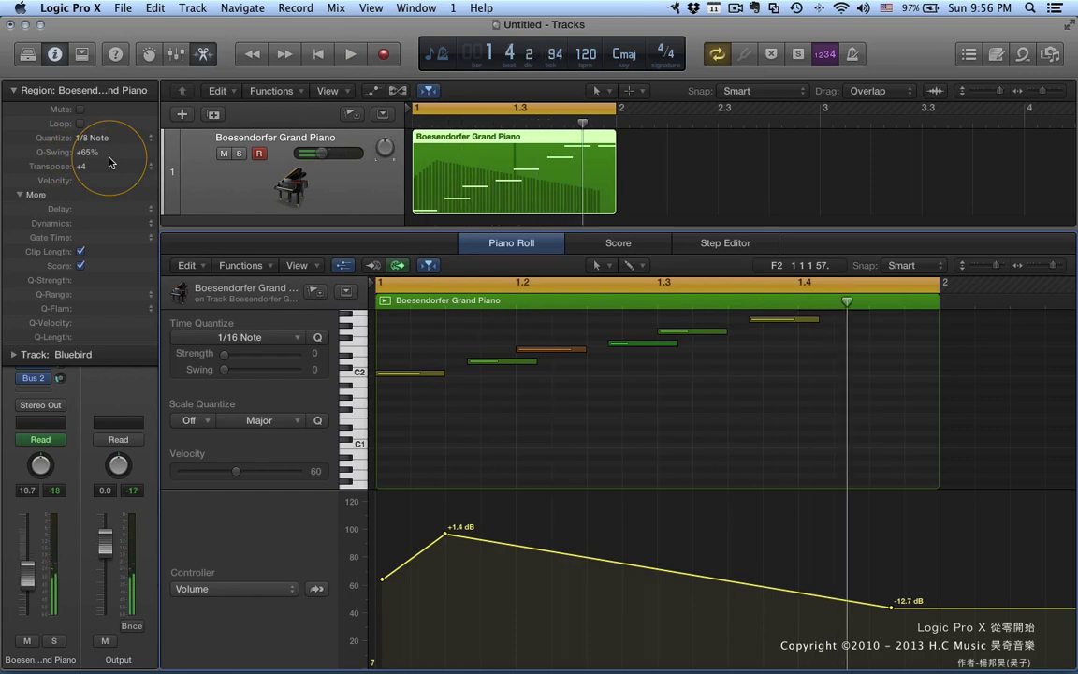
# Step: Set the piano region's Velocity offset to +28 and play it
pyautogui.moveTo(90, 180); pyautogui.dragTo(94, 131)
pyautogui.press('space')
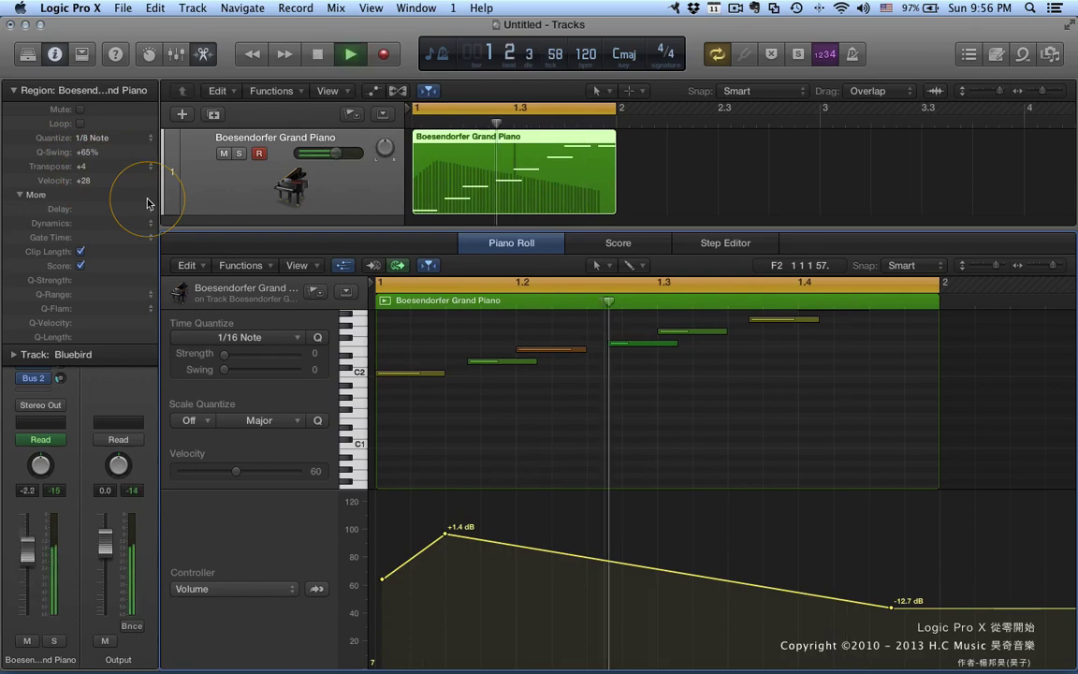
pyautogui.press('space')
pyautogui.click(78, 169)
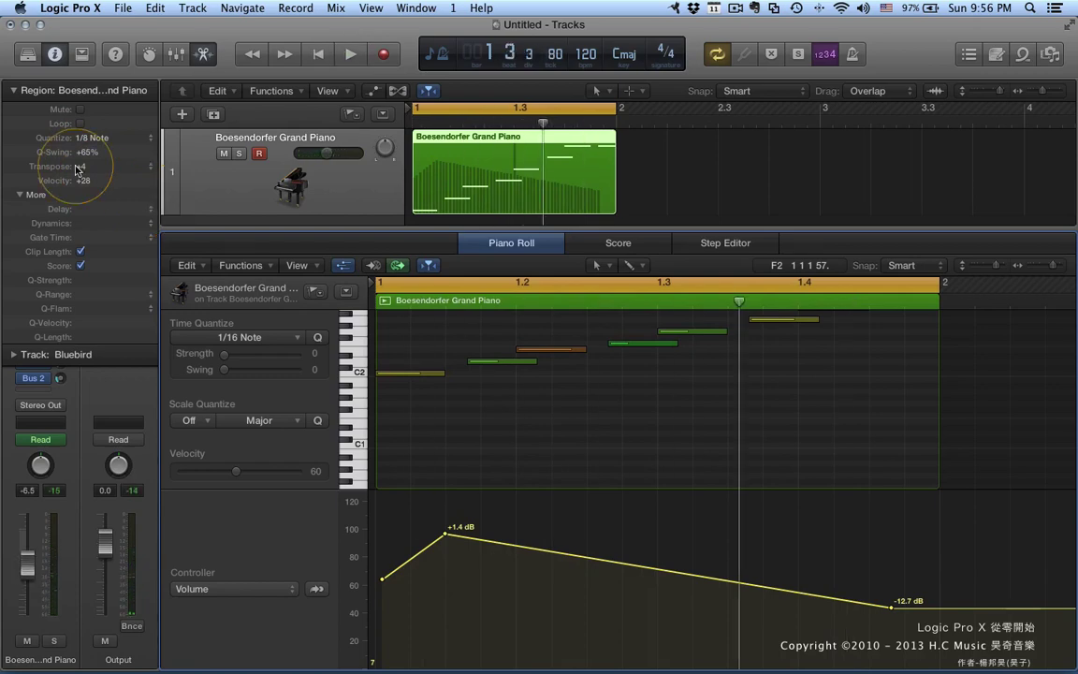
# Step: Reset the piano region's Velocity offset, try +52, and set it to +38
pyautogui.moveTo(87, 180); pyautogui.dragTo(114, 183)
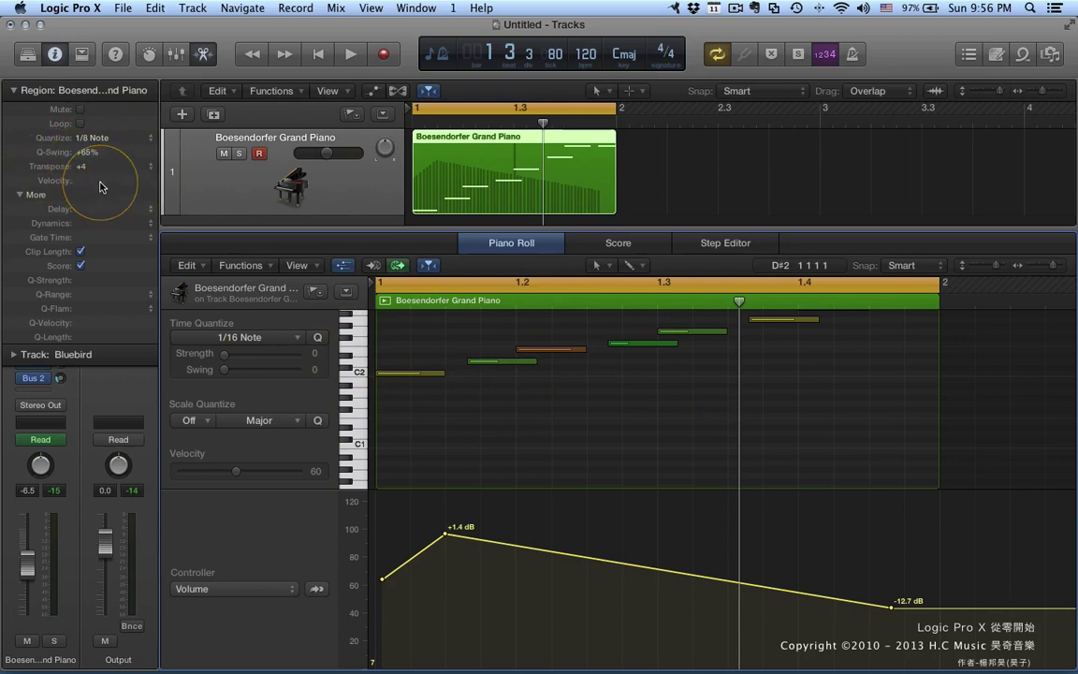
pyautogui.moveTo(101, 187); pyautogui.dragTo(110, 89)
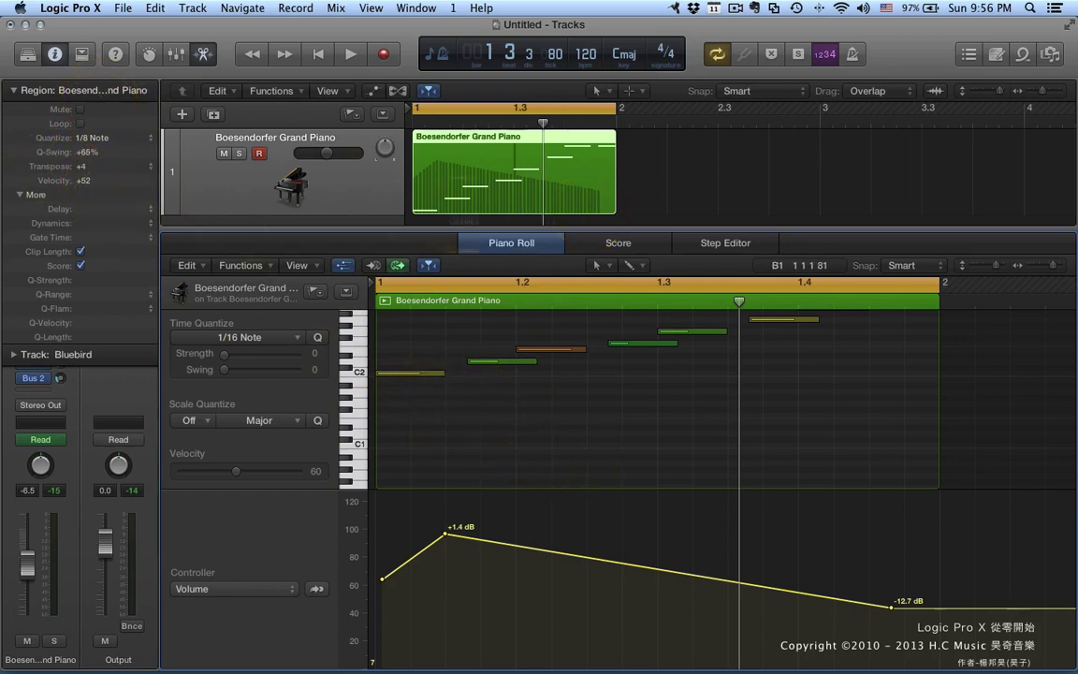
pyautogui.moveTo(84, 178)
pyautogui.mouseDown()
pyautogui.moveTo(92, 203)
pyautogui.moveTo(97, 187)
pyautogui.mouseUp()
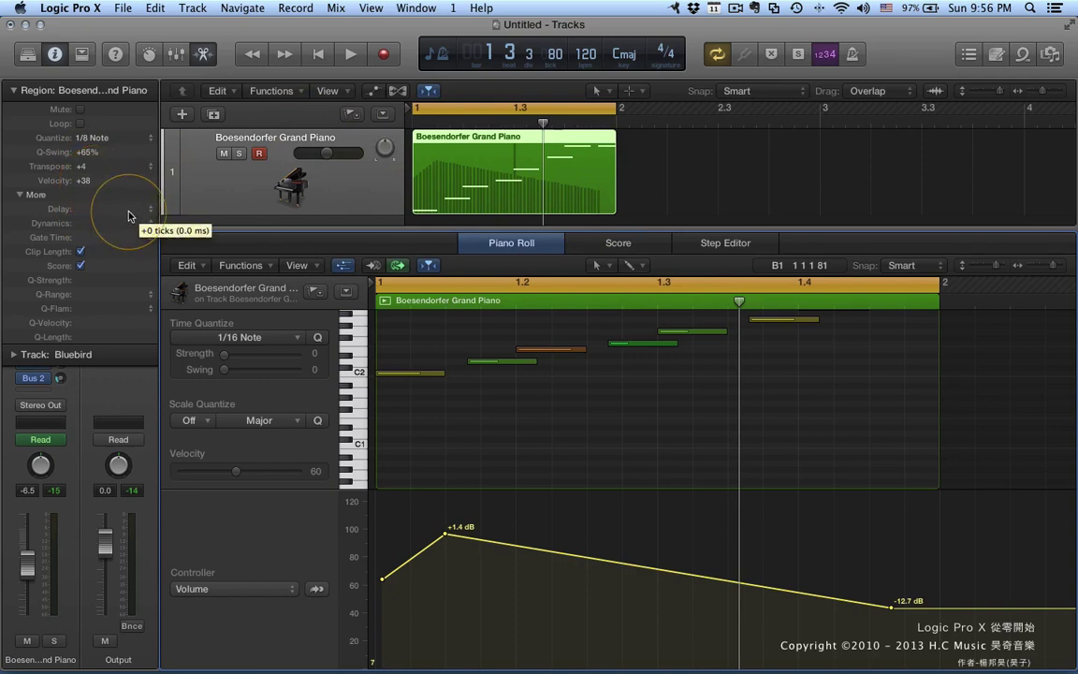
# Step: Set the piano region's Delay to +27 ticks, and switch it to the +1/192 preset
pyautogui.moveTo(128, 215); pyautogui.dragTo(128, 169)
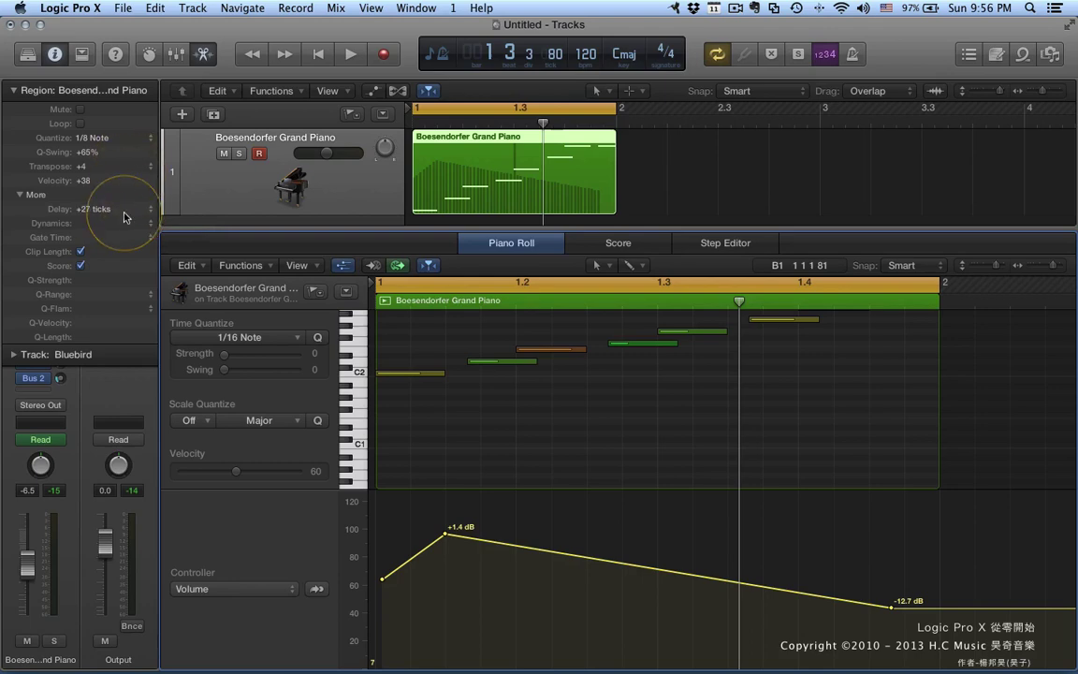
pyautogui.click(149, 209)
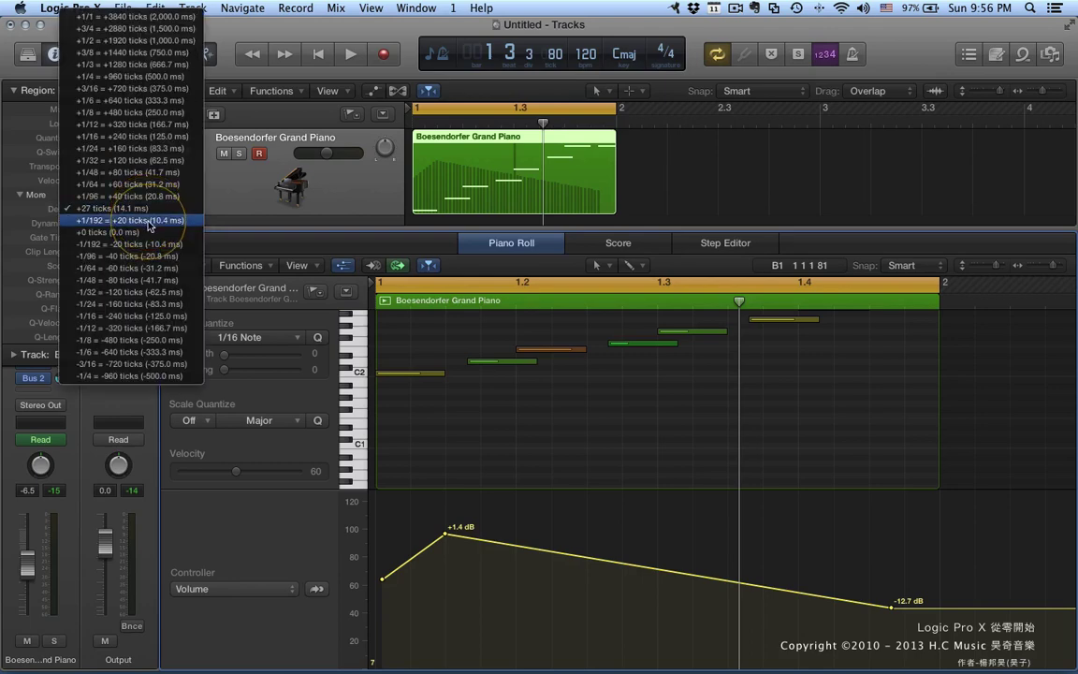
pyautogui.click(146, 225)
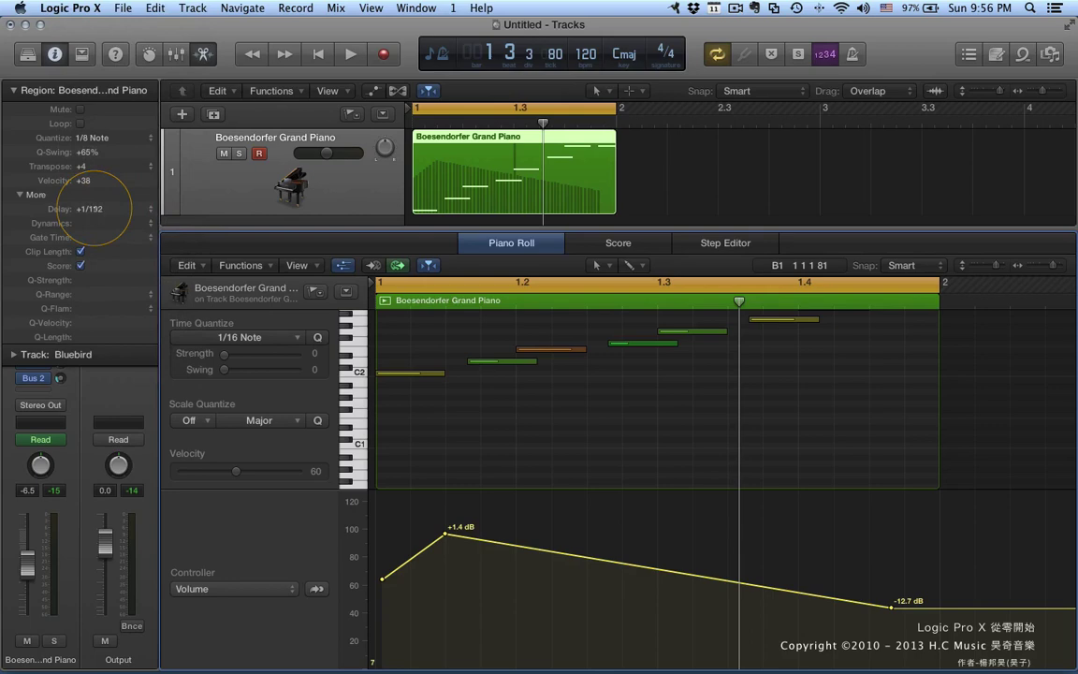
# Step: Set the piano region's Delay to -1/12, play it, and reset the delay to +0 ticks
pyautogui.click(150, 210)
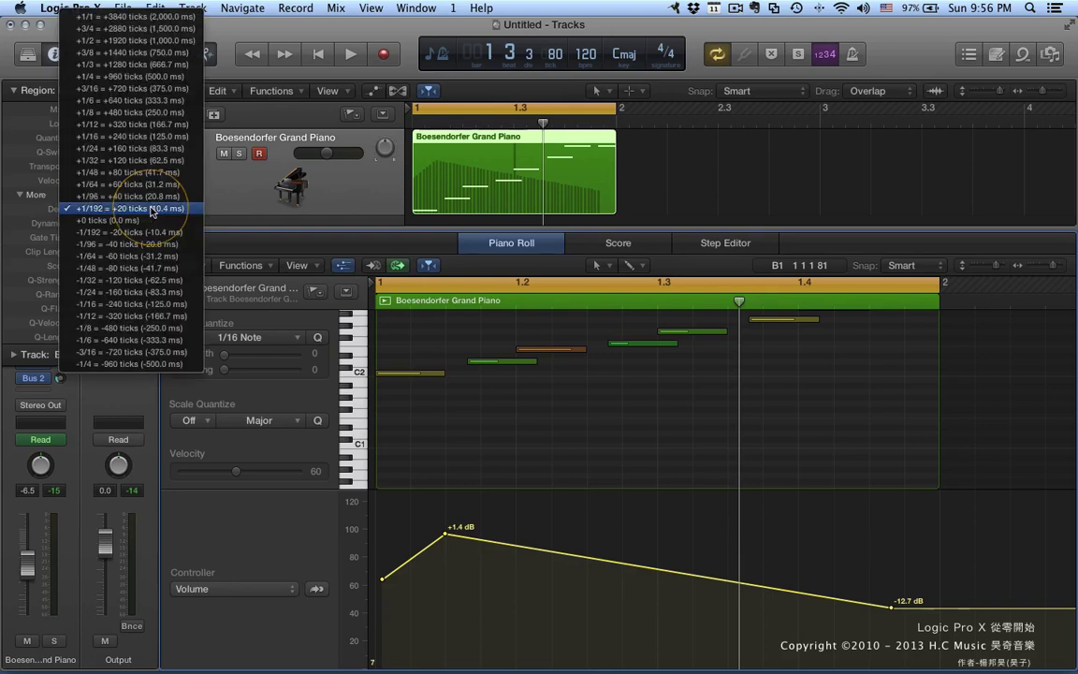
pyautogui.click(145, 316)
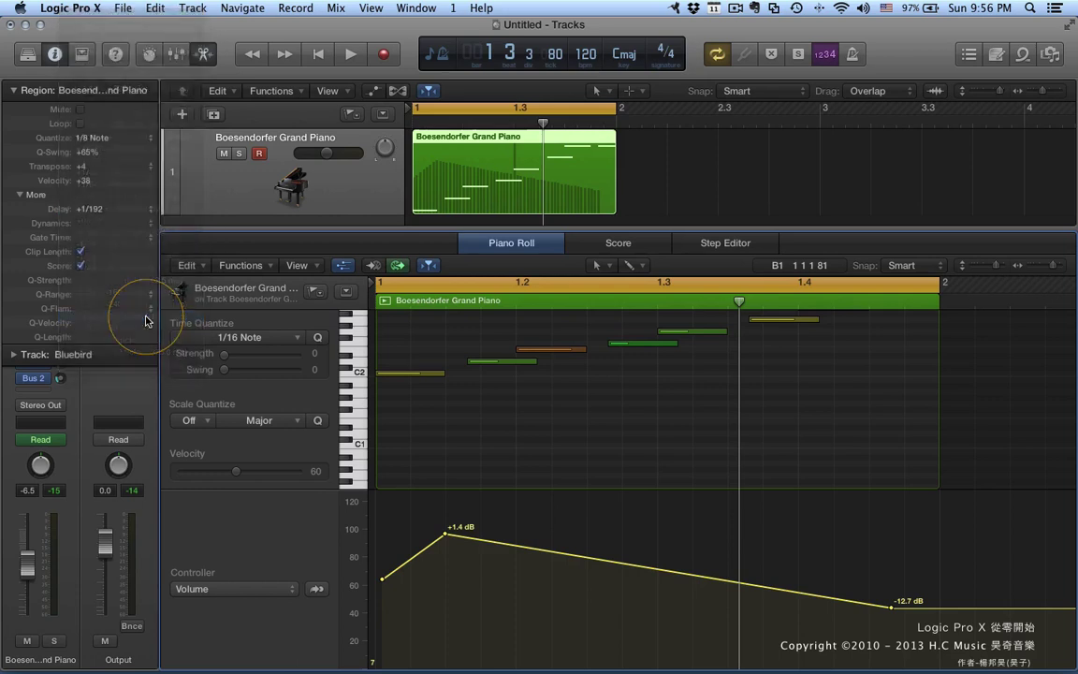
pyautogui.press('space')
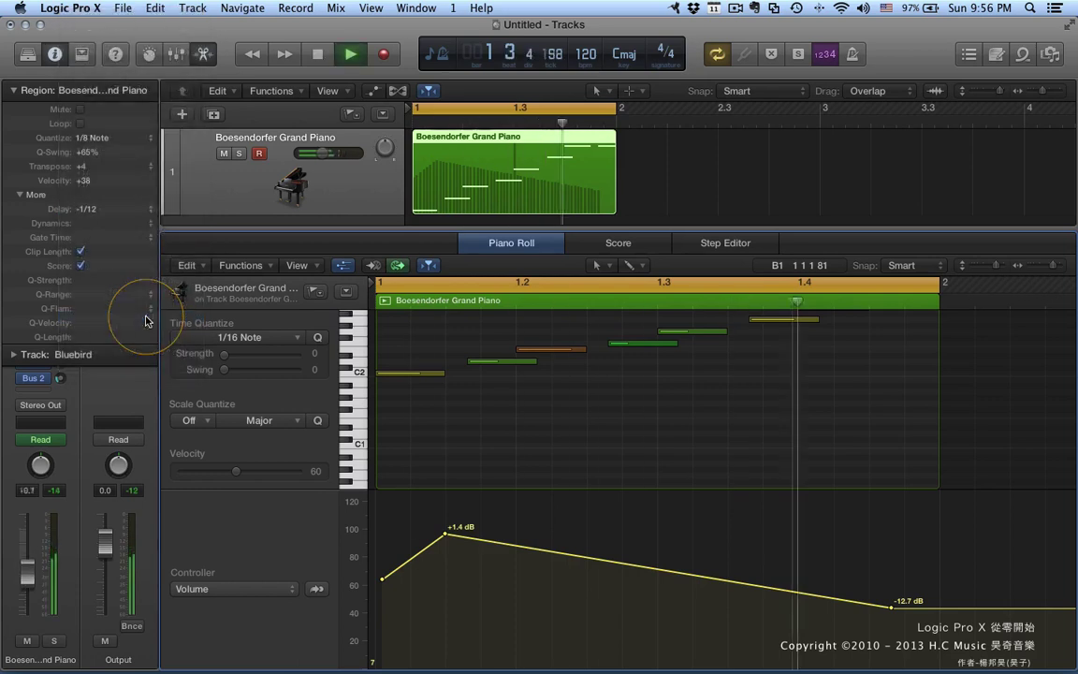
pyautogui.press('space')
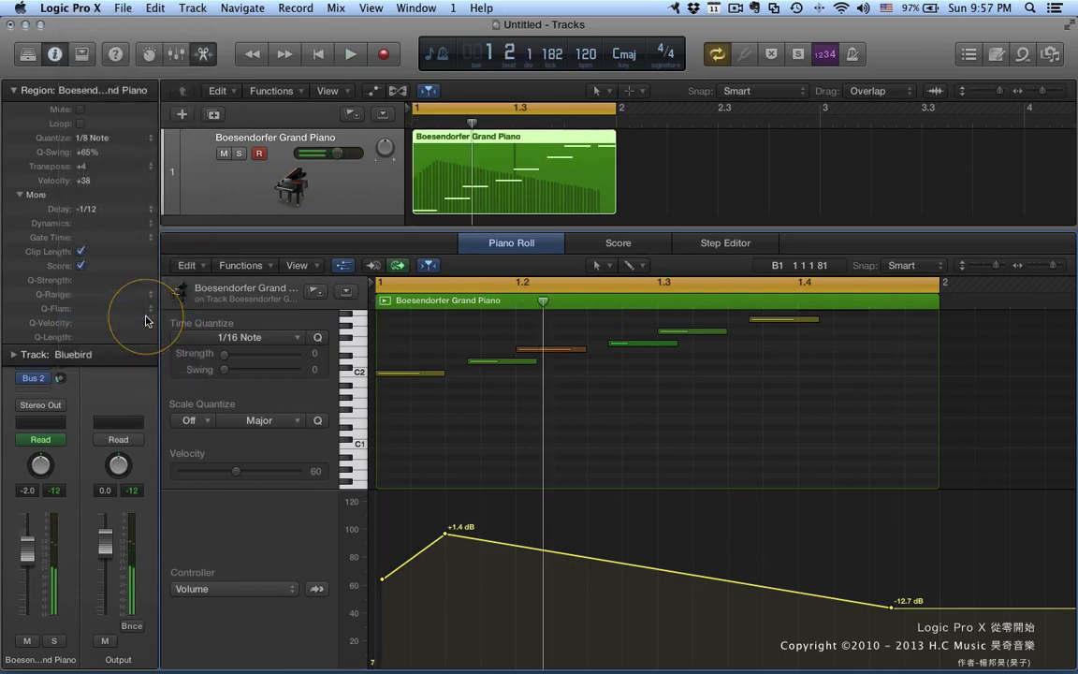
pyautogui.click(146, 209)
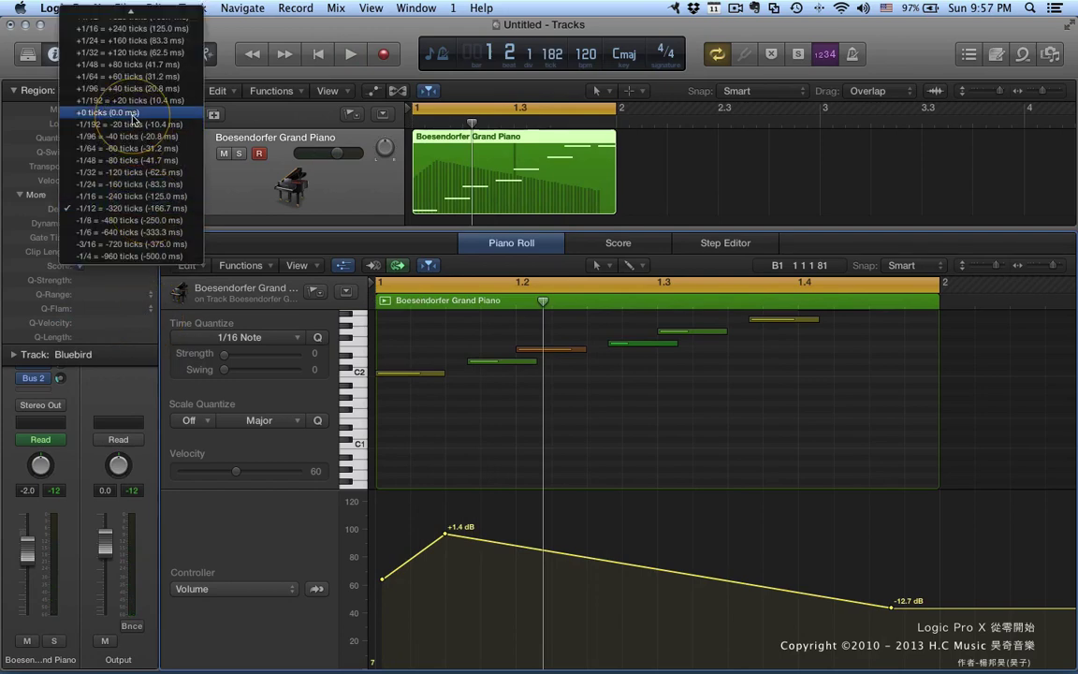
pyautogui.click(140, 112)
# Step: Set the piano region's Dynamics to 25% and play it
pyautogui.click(147, 225)
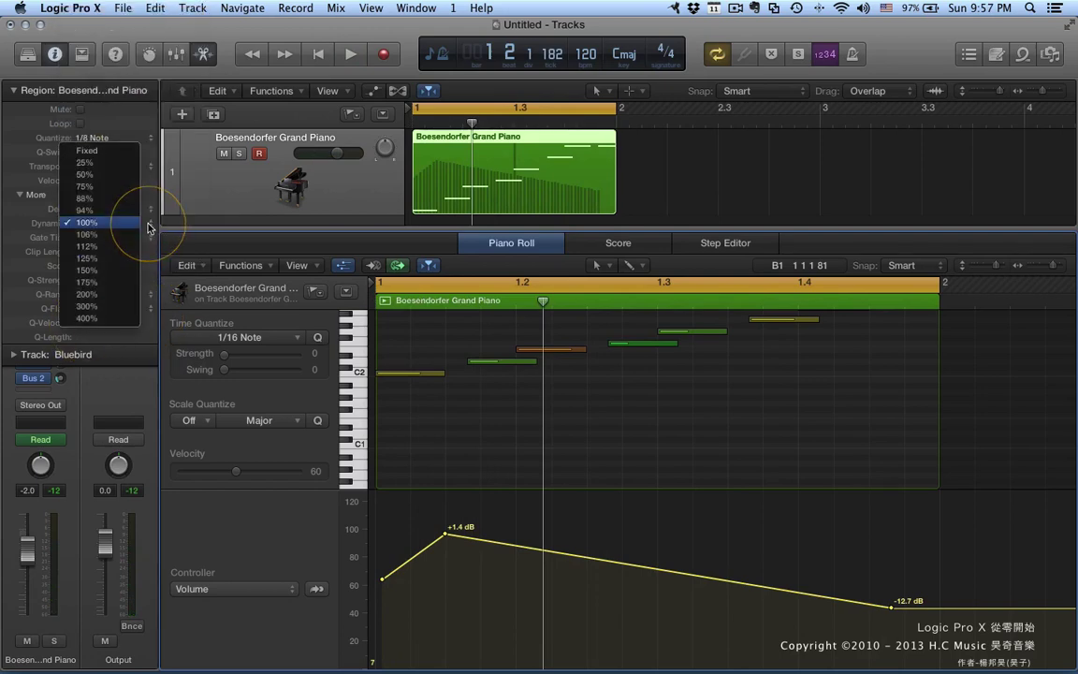
pyautogui.click(87, 162)
pyautogui.press('space')
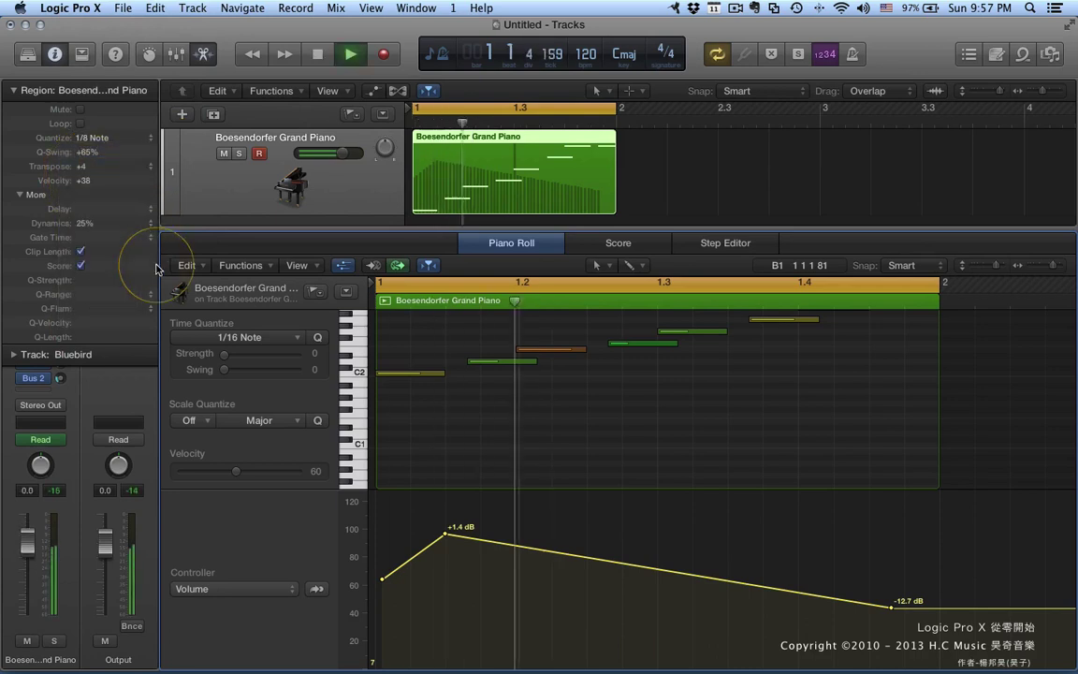
pyautogui.press('space')
# Step: Switch the piano region's Dynamics to Fixed and play it
pyautogui.click(140, 230)
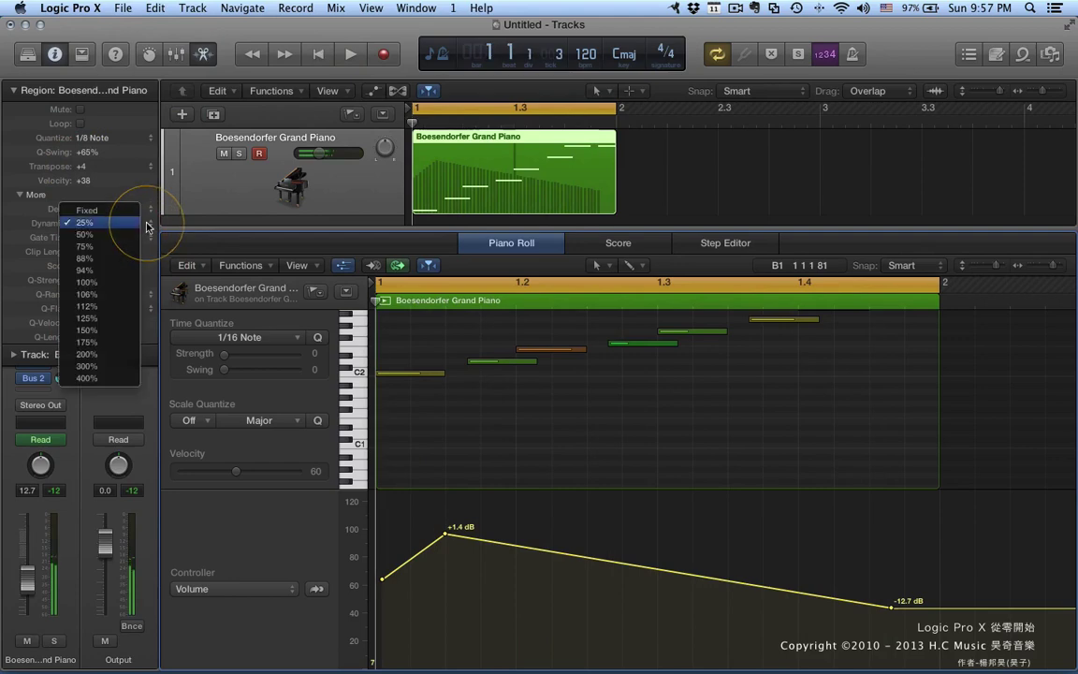
pyautogui.click(105, 209)
pyautogui.press('space')
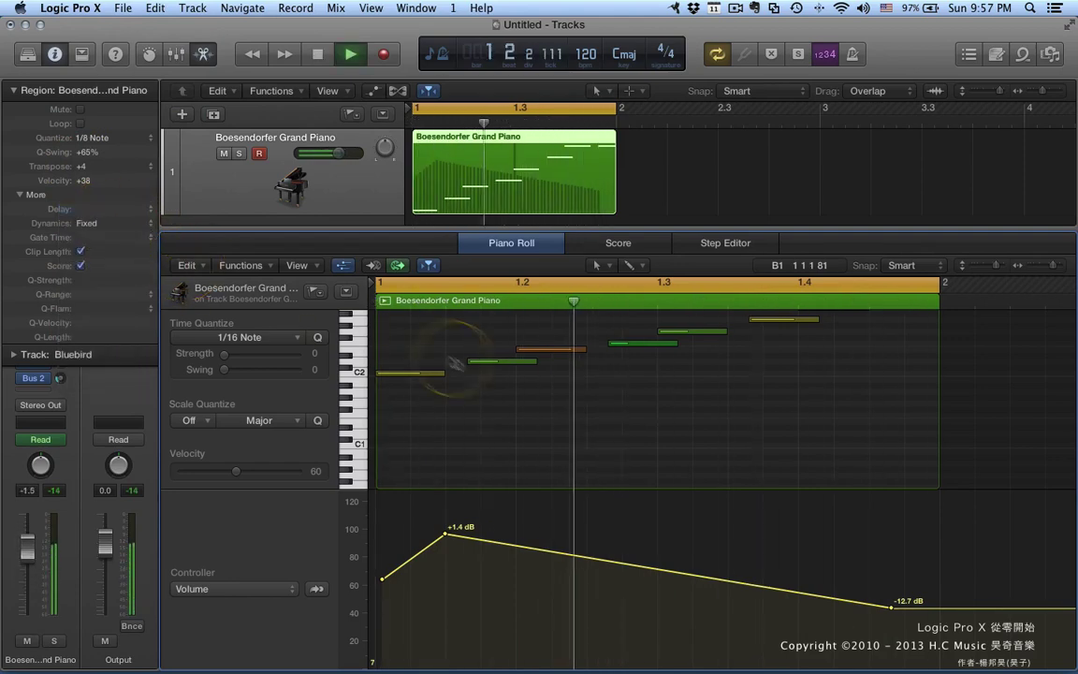
pyautogui.press('space')
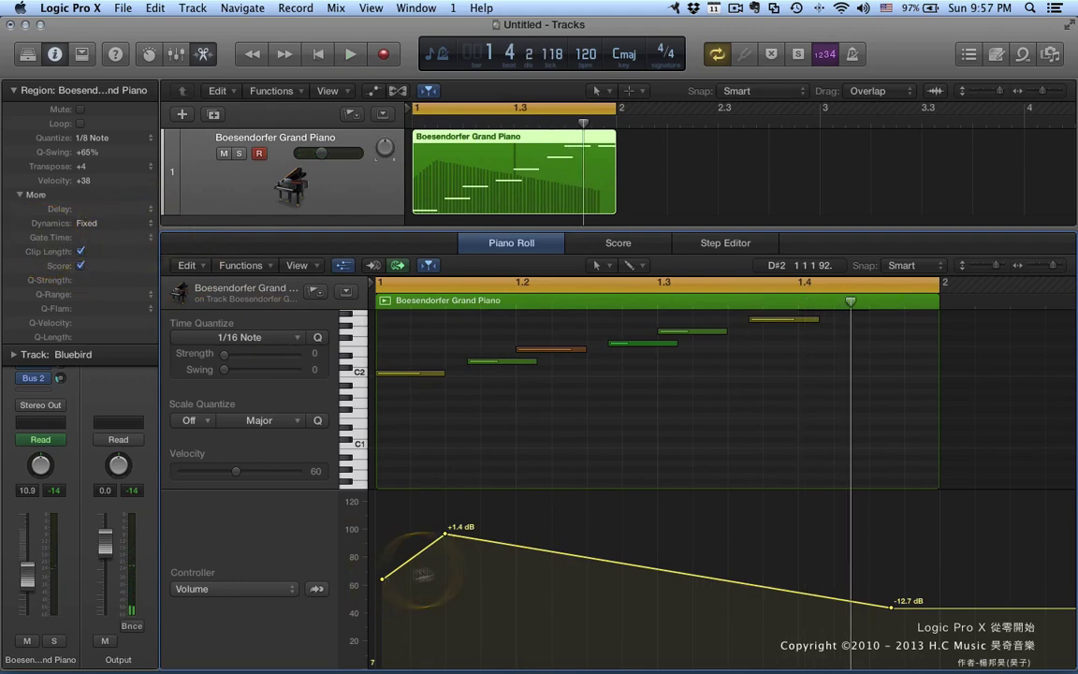
# Step: Delete all the Volume automation points below the notes in the Piano Roll and play the region
pyautogui.doubleClick(446, 536)
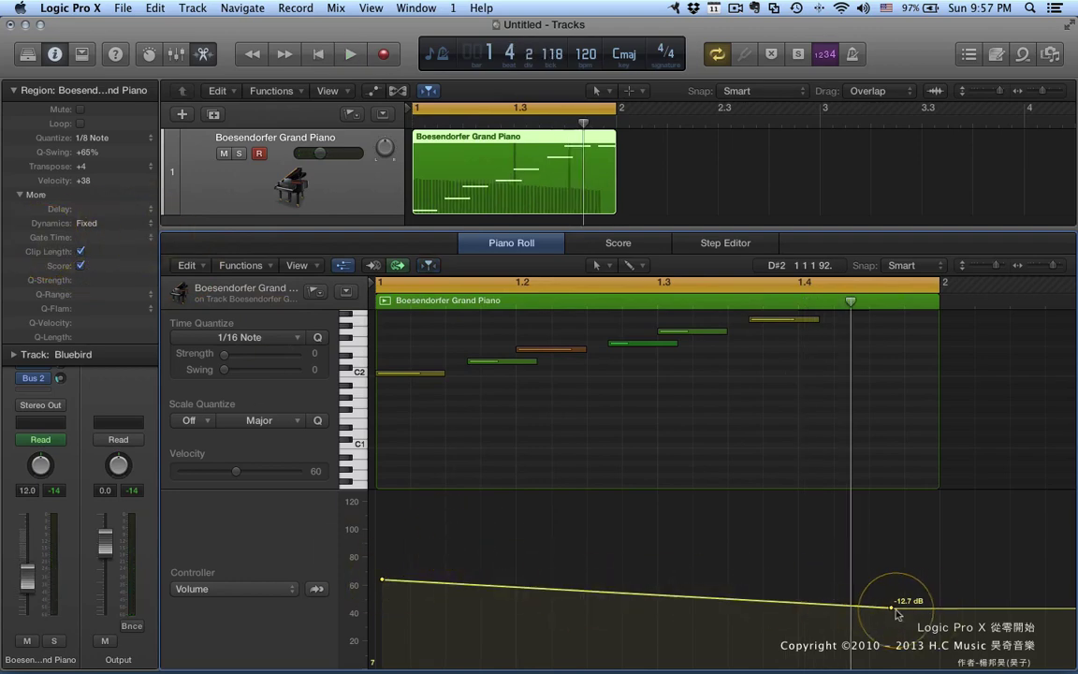
pyautogui.moveTo(891, 612); pyautogui.dragTo(382, 587)
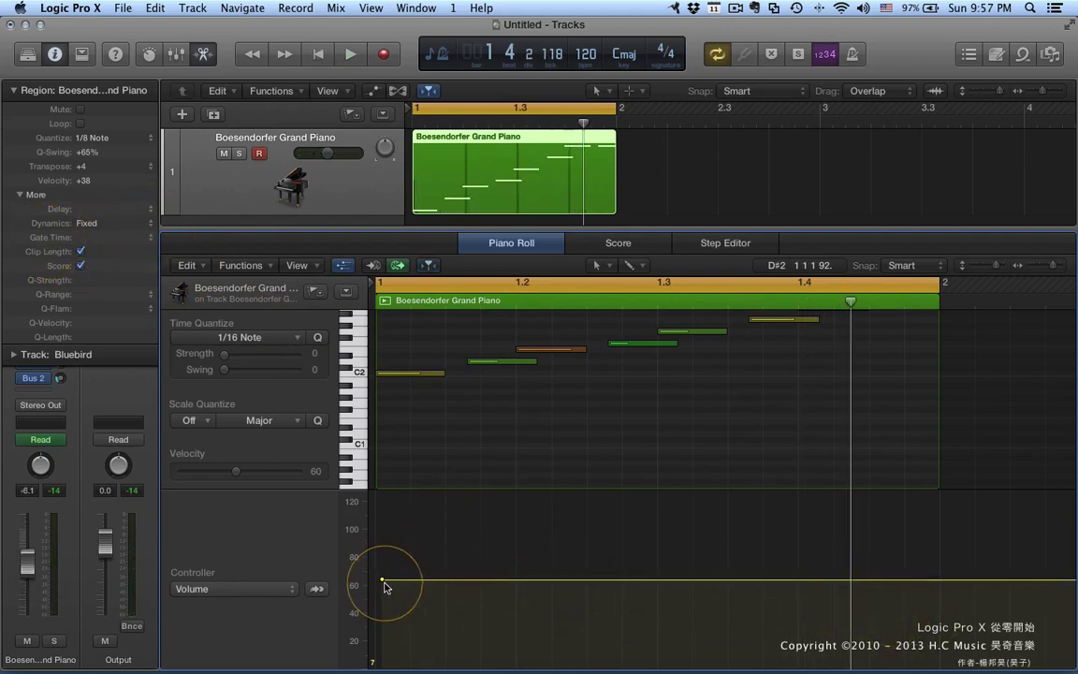
pyautogui.click(382, 578)
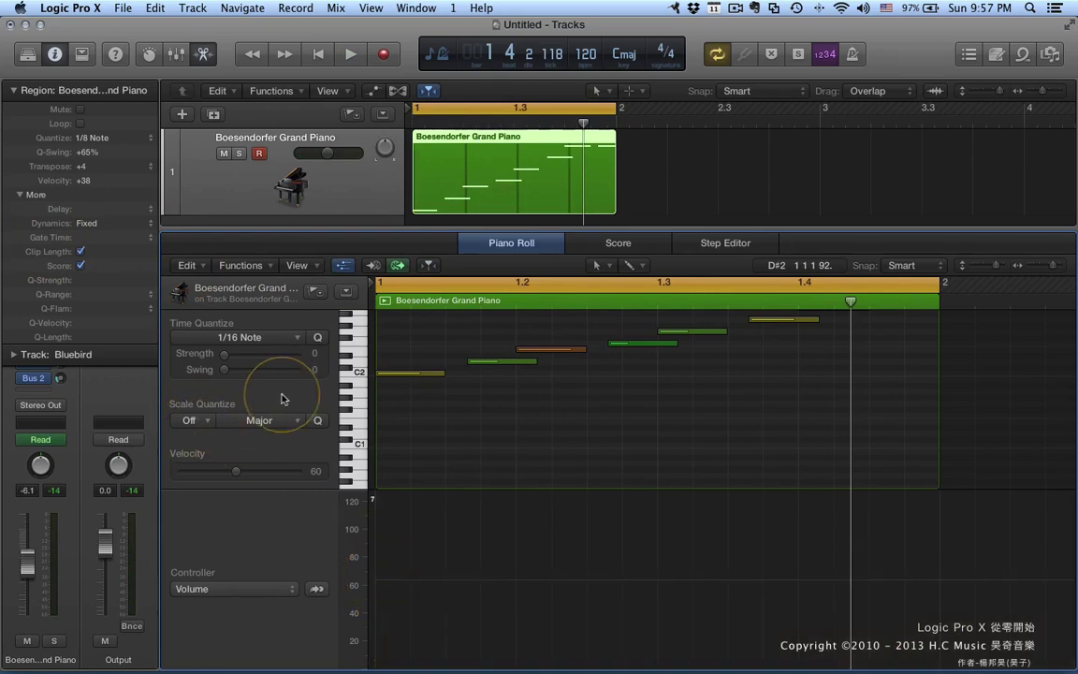
pyautogui.press('space')
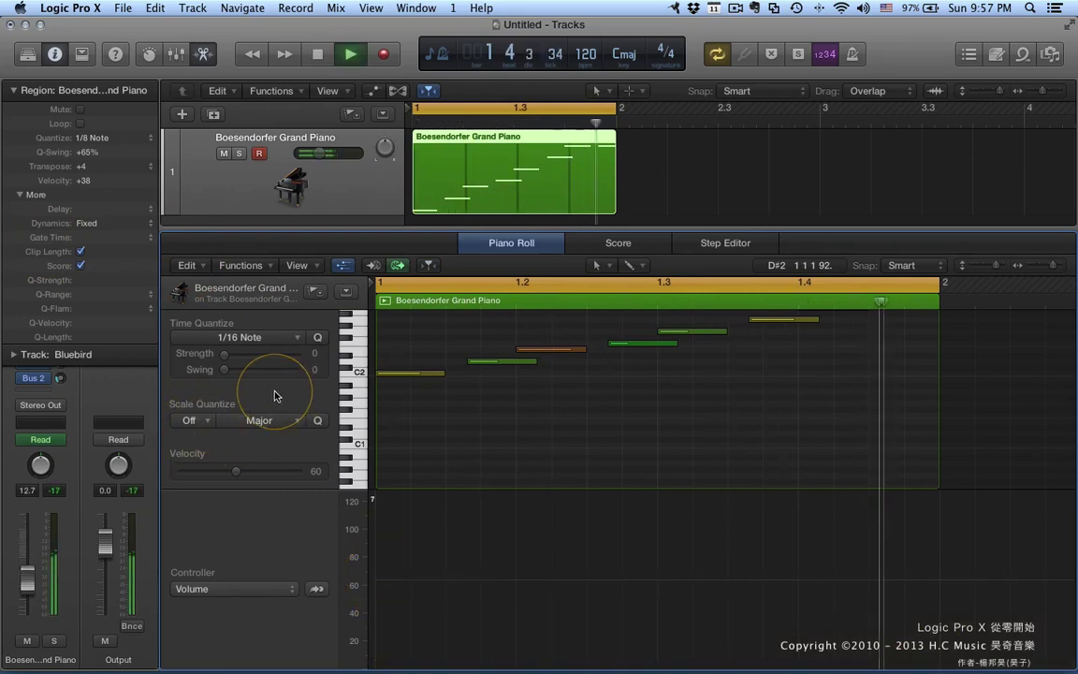
pyautogui.press('space')
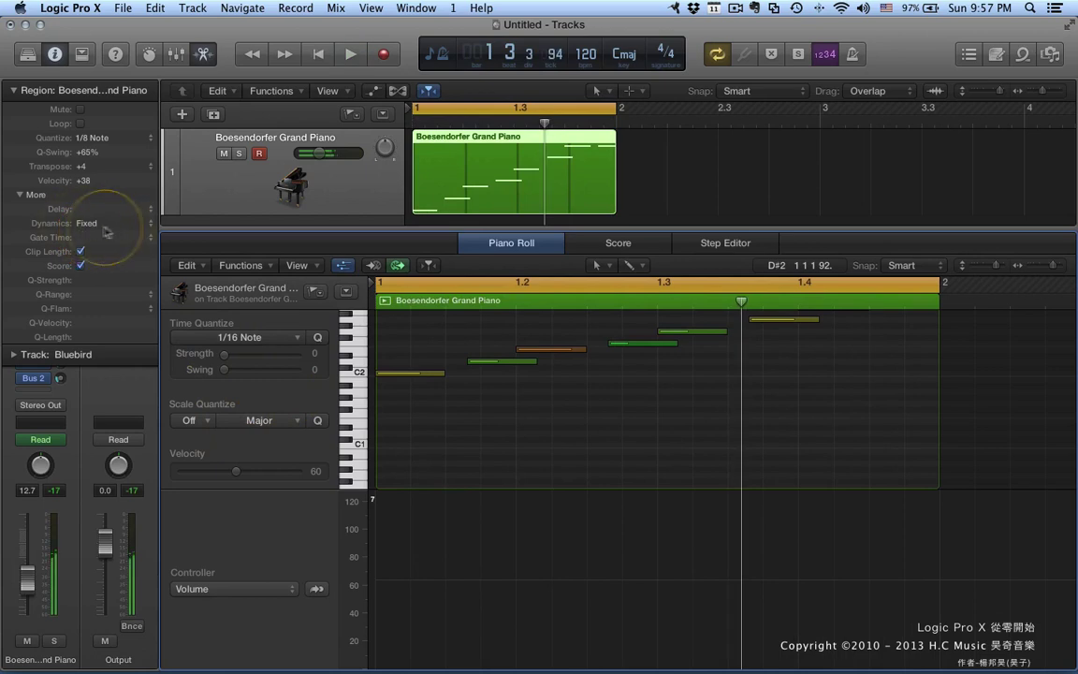
# Step: Return the piano region's Dynamics to 100% and play it for comparison
pyautogui.click(150, 225)
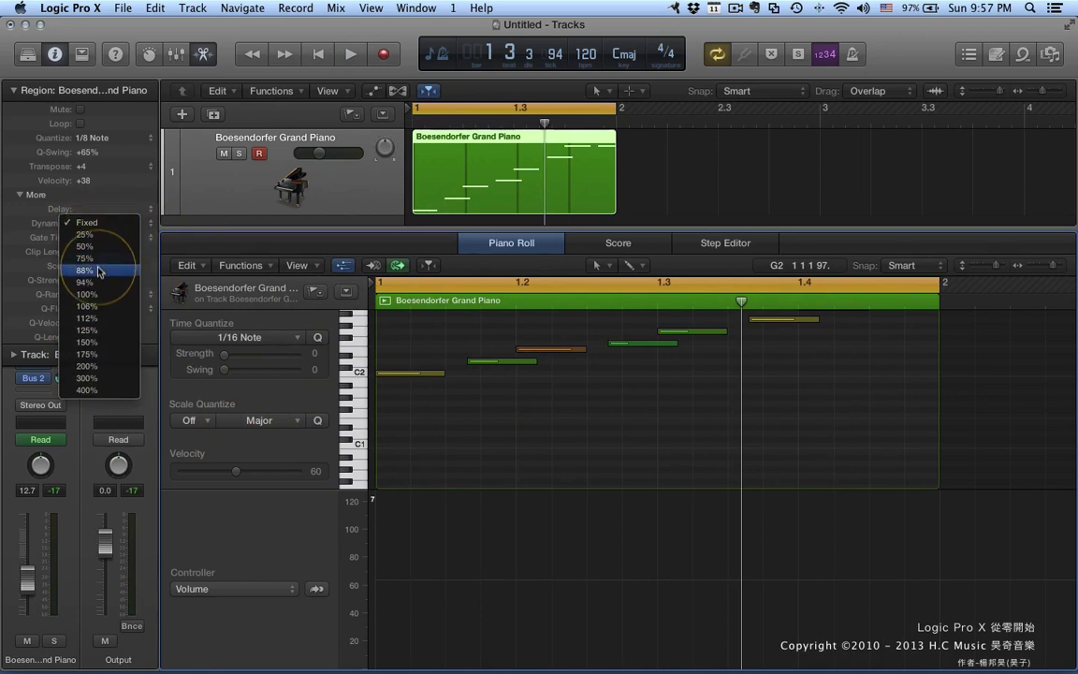
pyautogui.click(174, 295)
pyautogui.press('space')
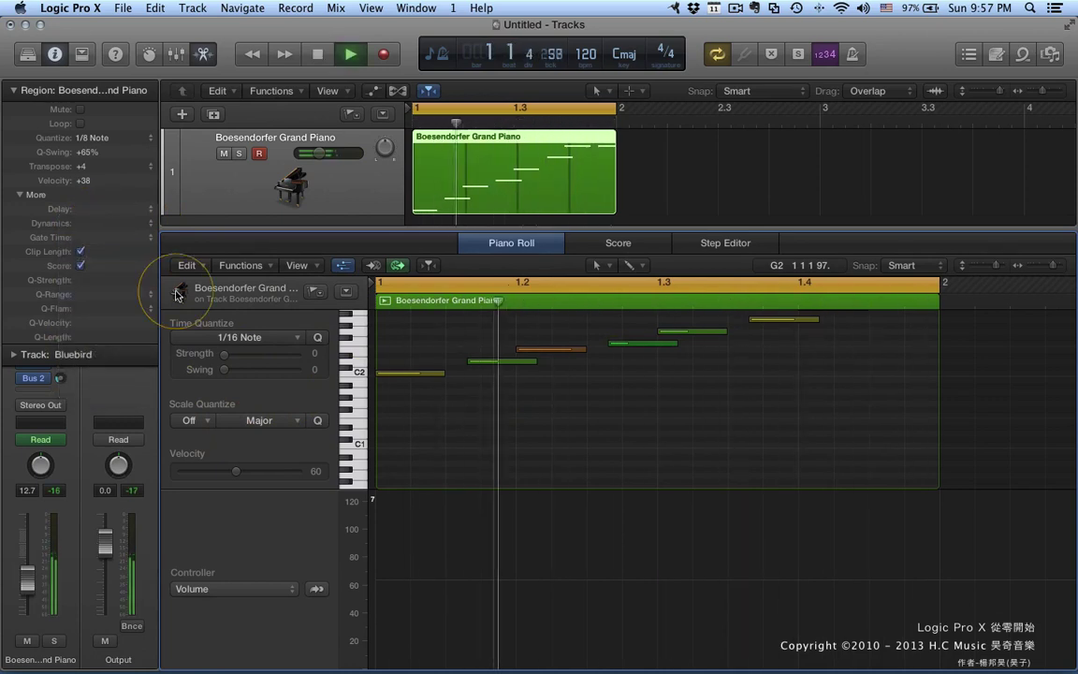
pyautogui.press('space')
# Step: Set the piano region's Dynamics to Fixed again and play it without the volume automation
pyautogui.click(146, 225)
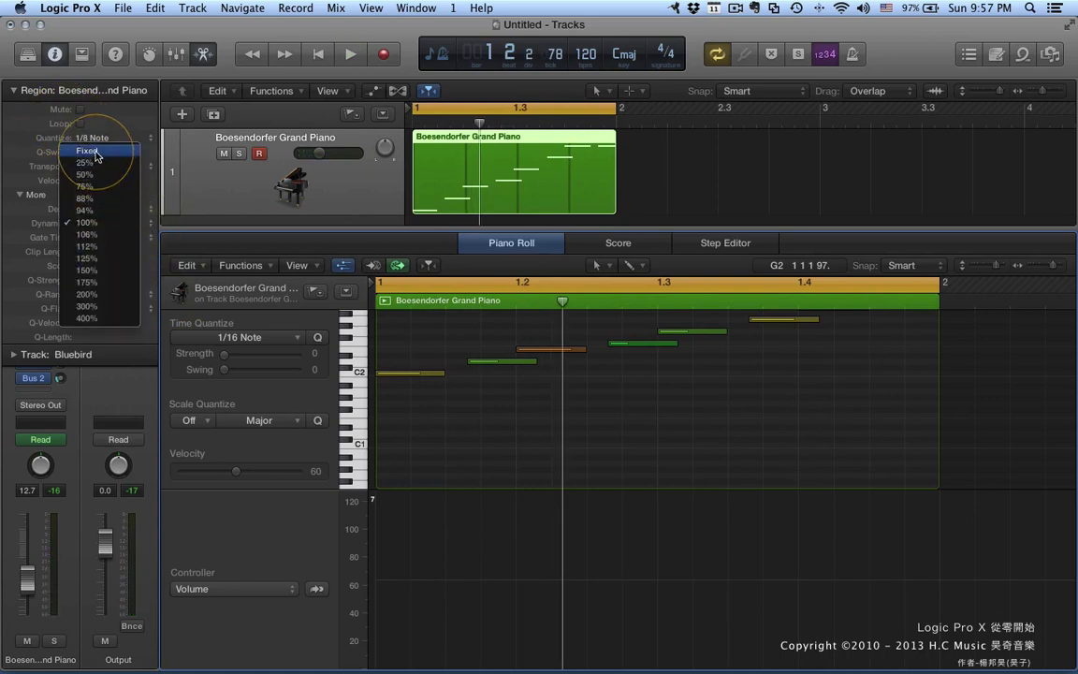
pyautogui.click(87, 151)
pyautogui.press('space')
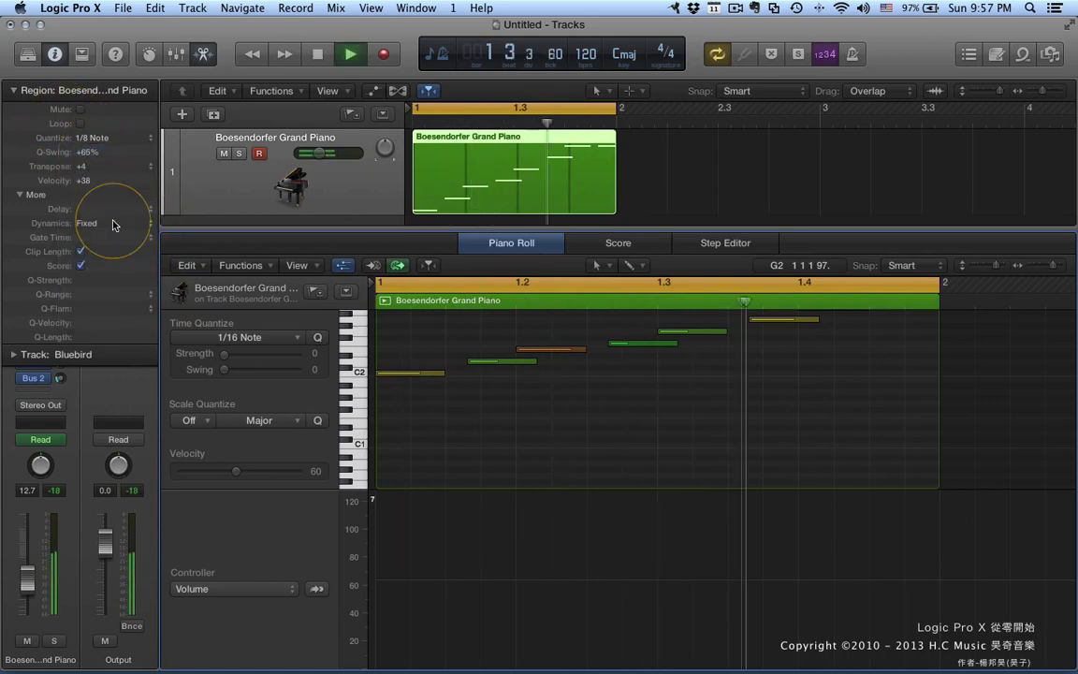
pyautogui.press('space')
# Step: Review the Dynamics options and reset the piano region's Dynamics to 100%
pyautogui.click(148, 227)
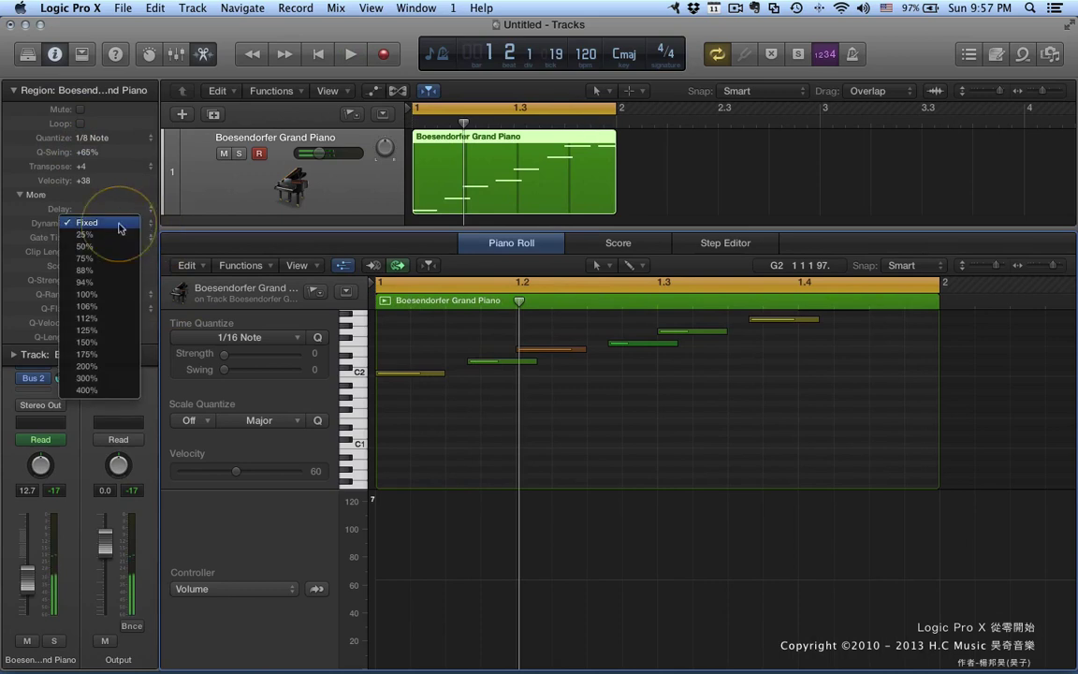
pyautogui.click(39, 254)
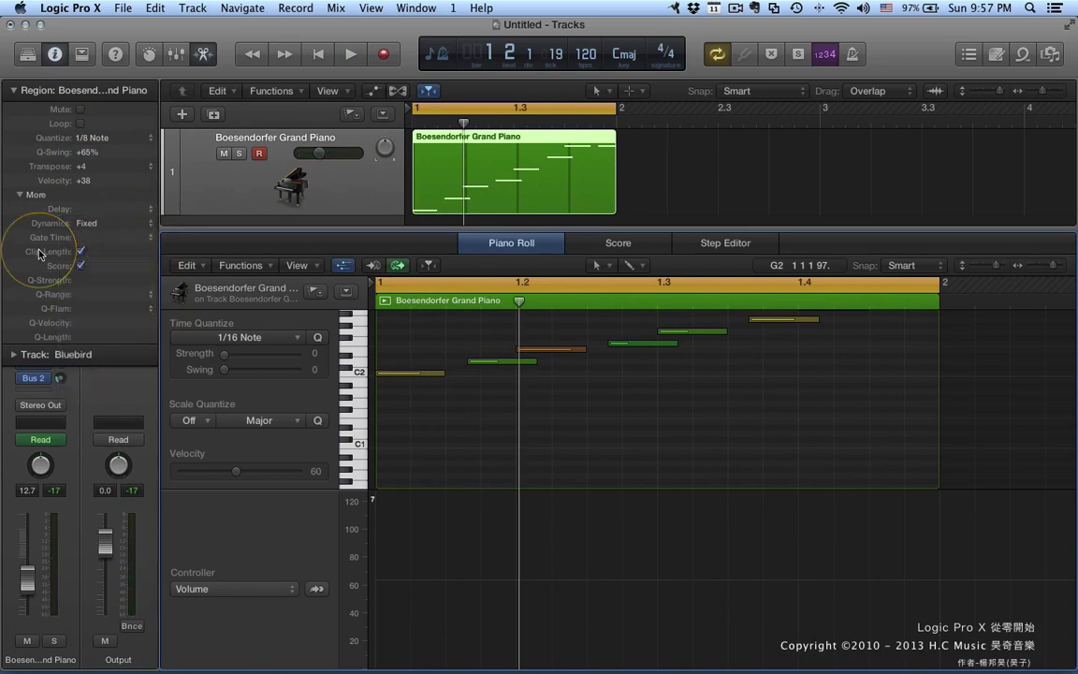
pyautogui.click(149, 223)
pyautogui.click(106, 218)
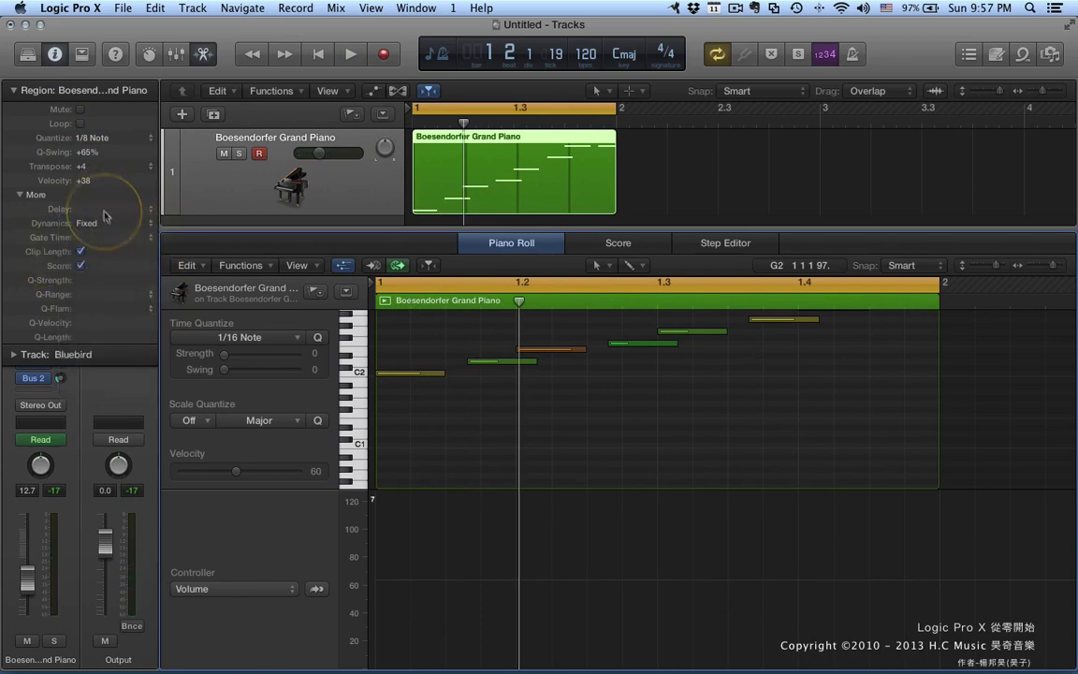
pyautogui.click(149, 227)
pyautogui.click(100, 294)
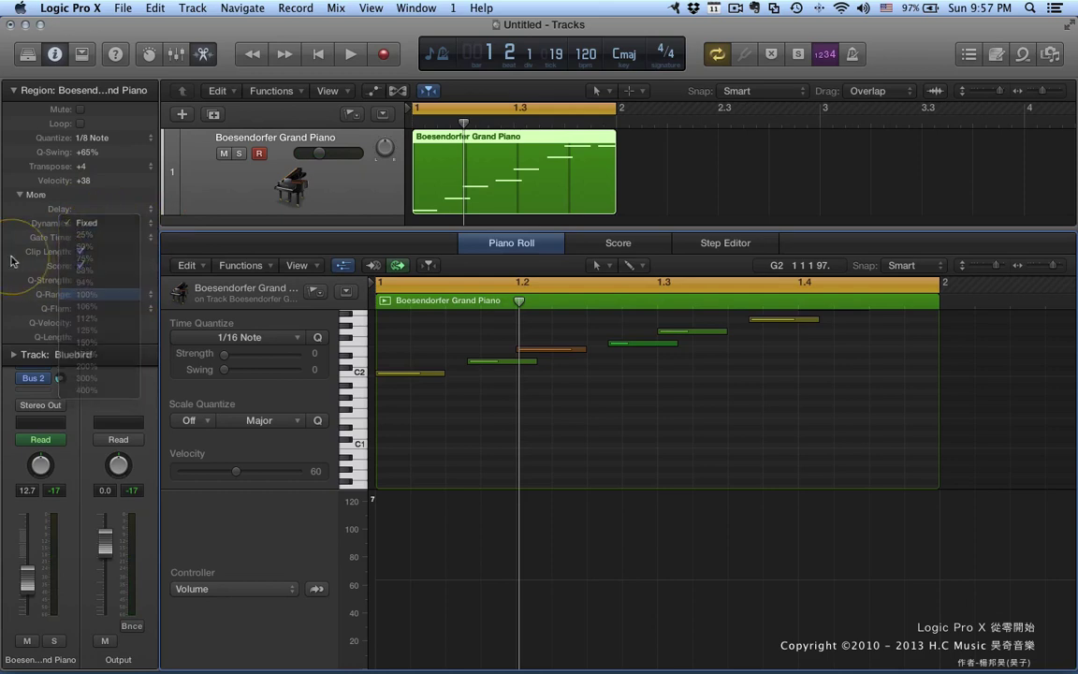
# Step: Set the piano region's Gate Time to Legato and play it
pyautogui.click(150, 239)
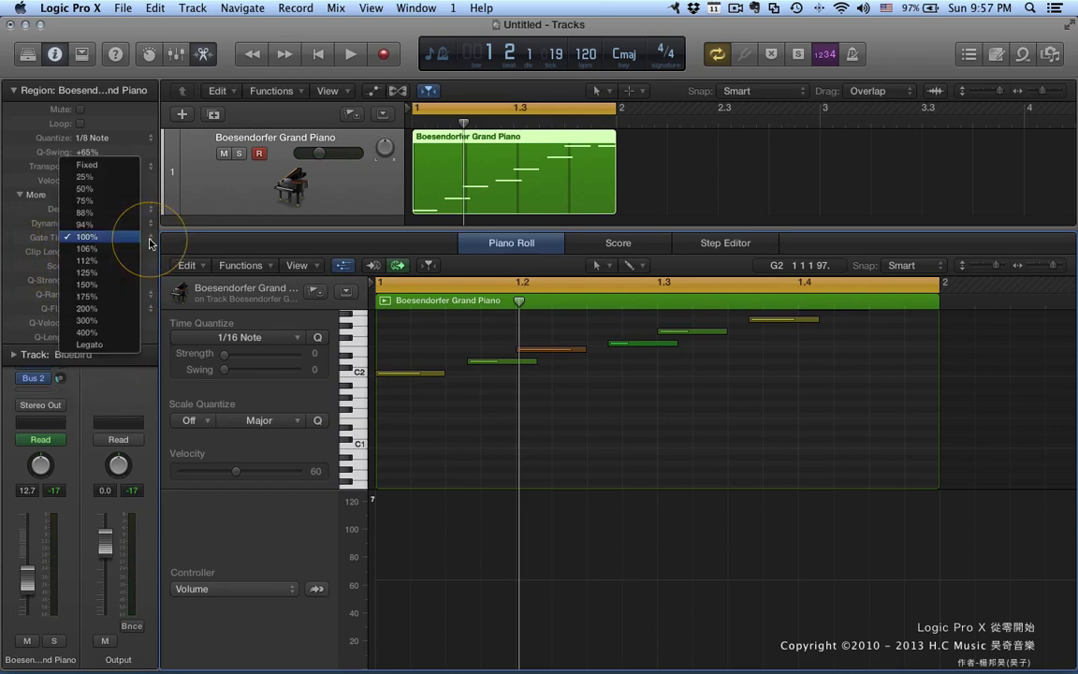
pyautogui.click(90, 345)
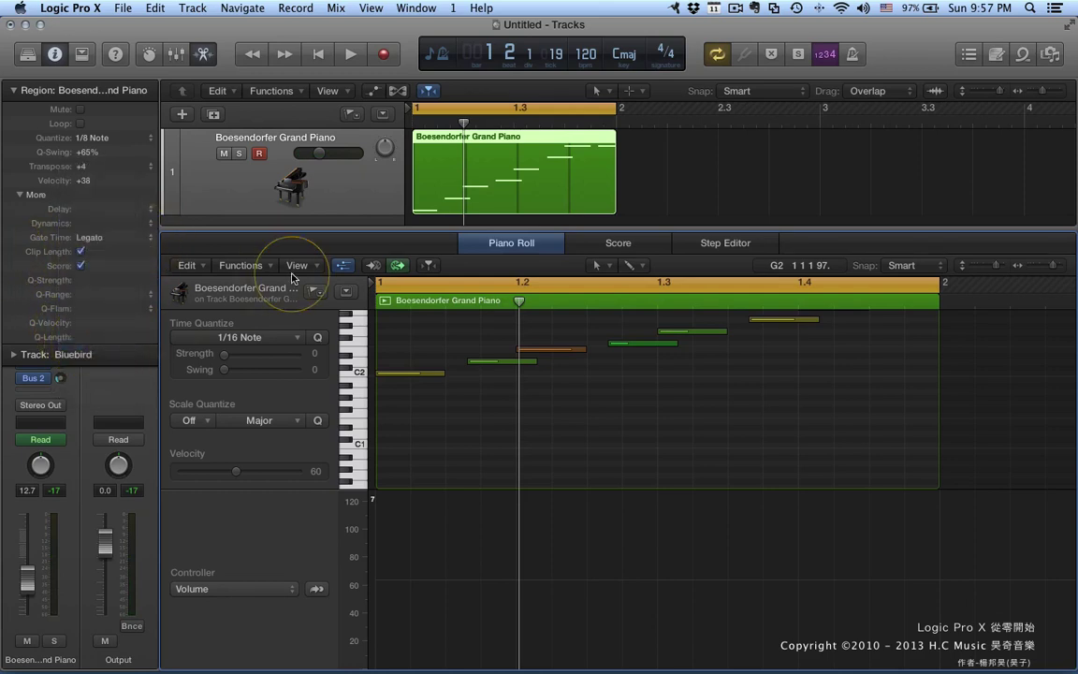
pyautogui.press('space')
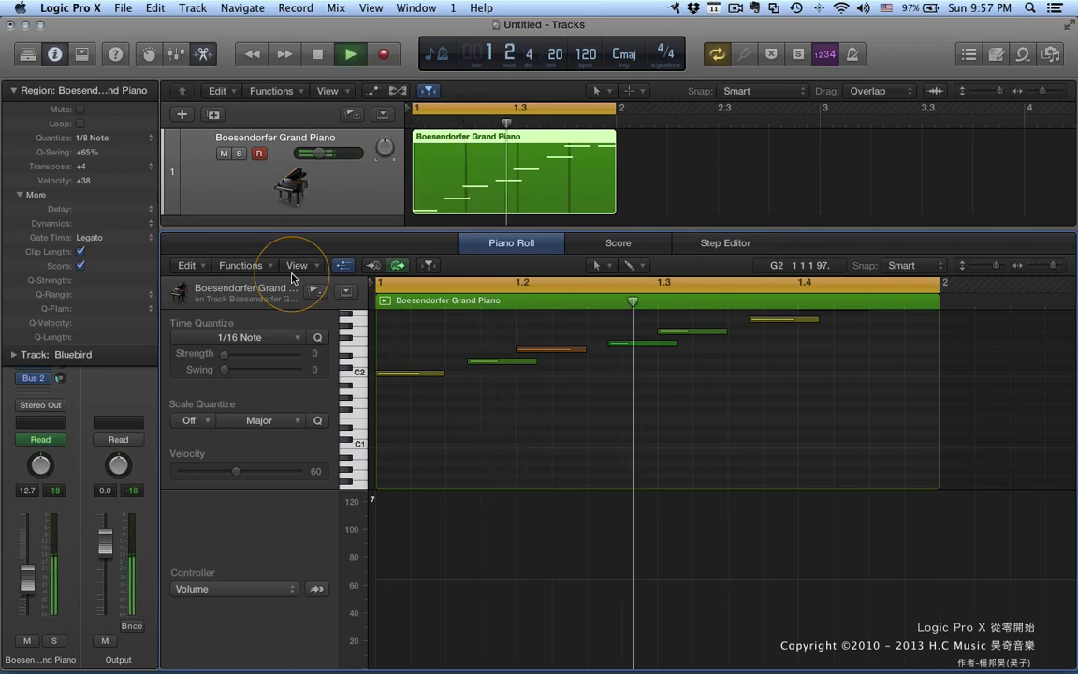
pyautogui.press('space')
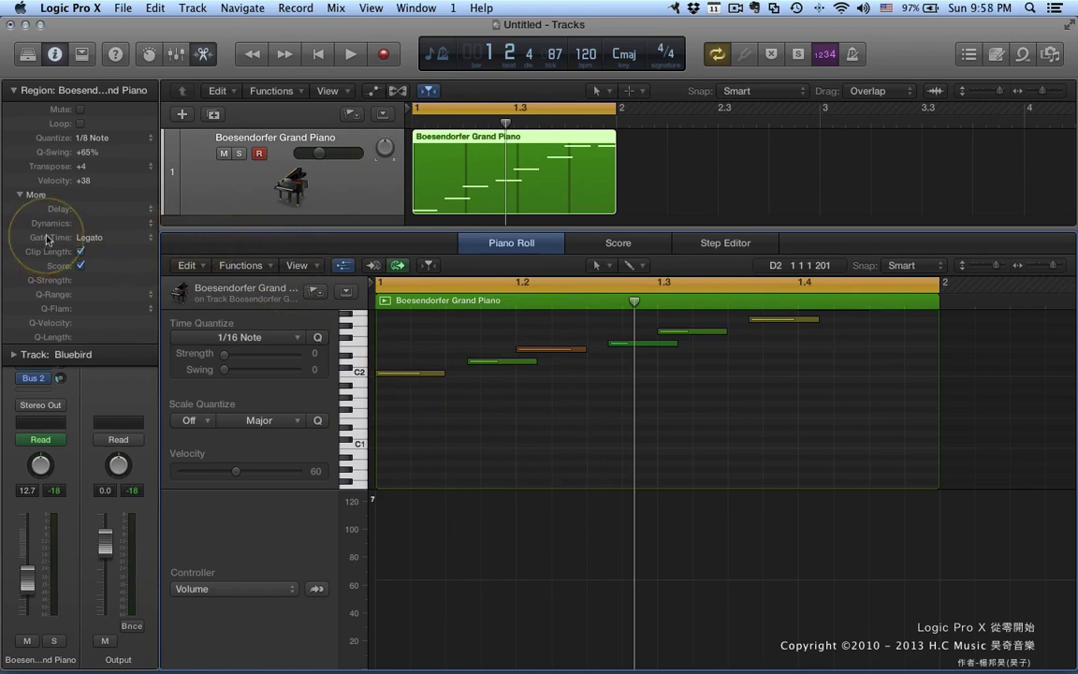
# Step: Set the piano region's Gate Time to Fixed and play it twice
pyautogui.click(147, 241)
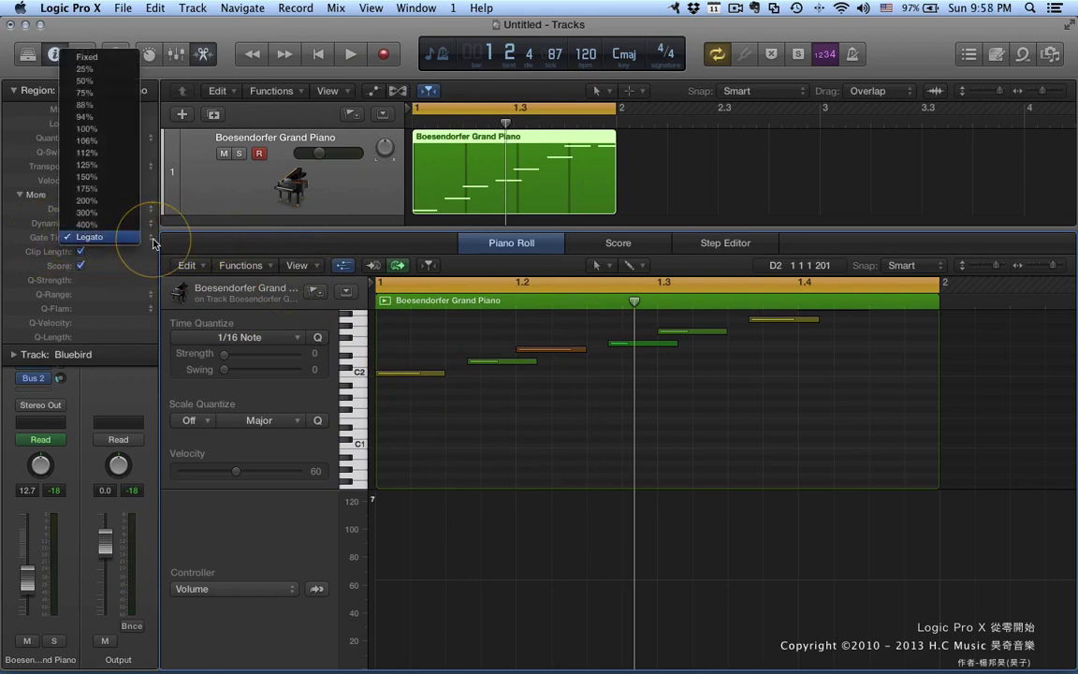
pyautogui.click(94, 47)
pyautogui.press('space')
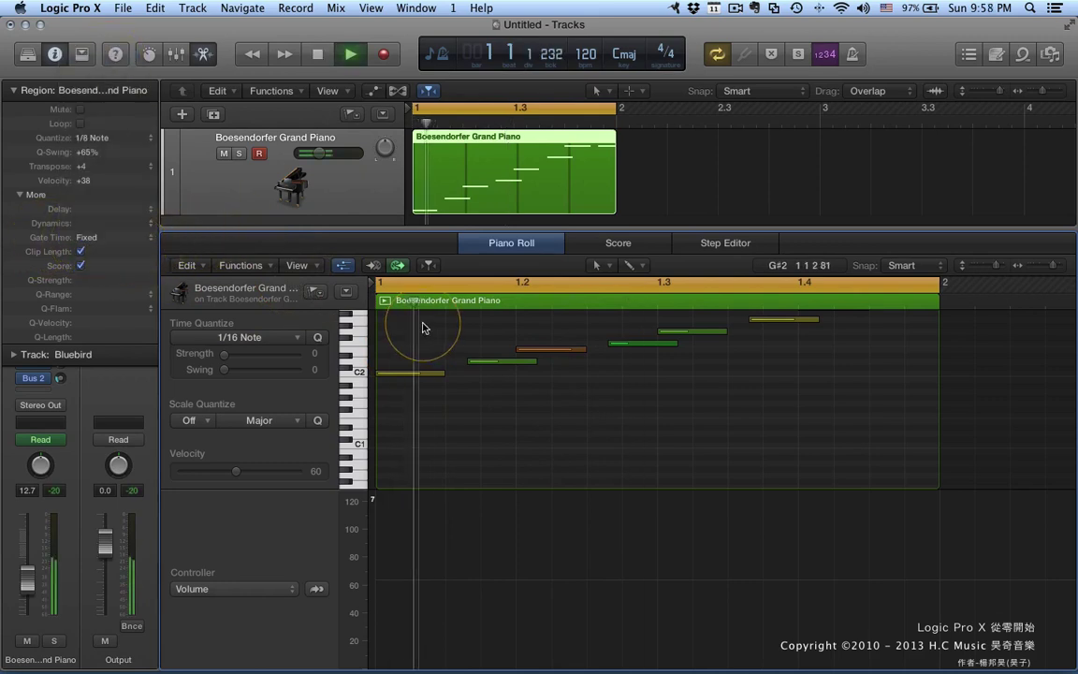
pyautogui.press('space')
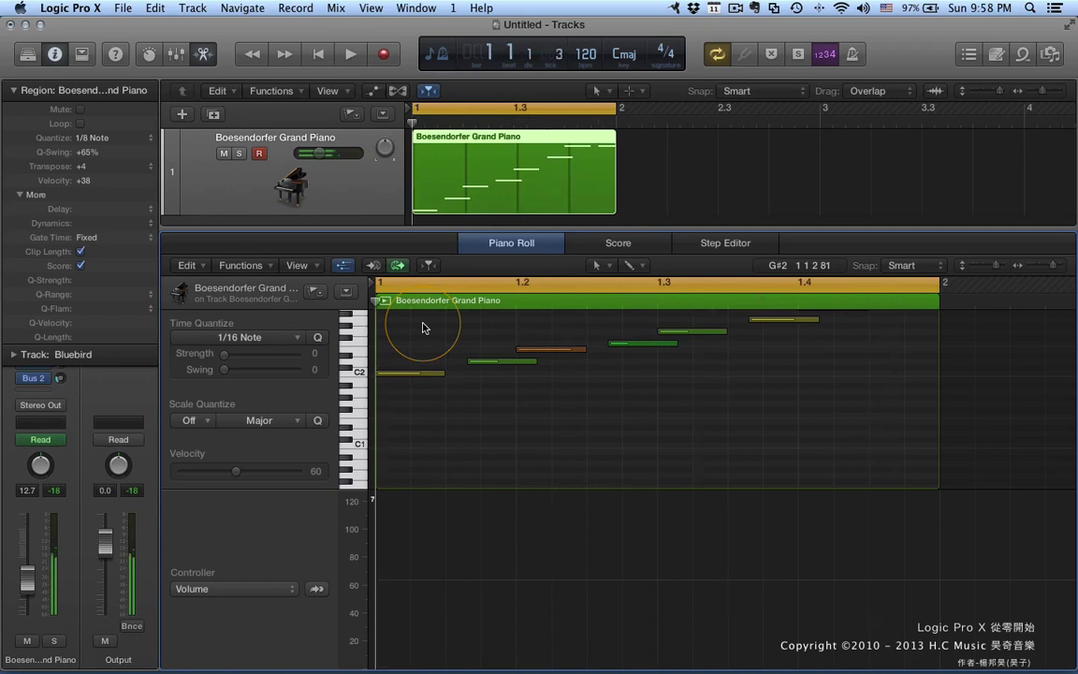
pyautogui.press('space')
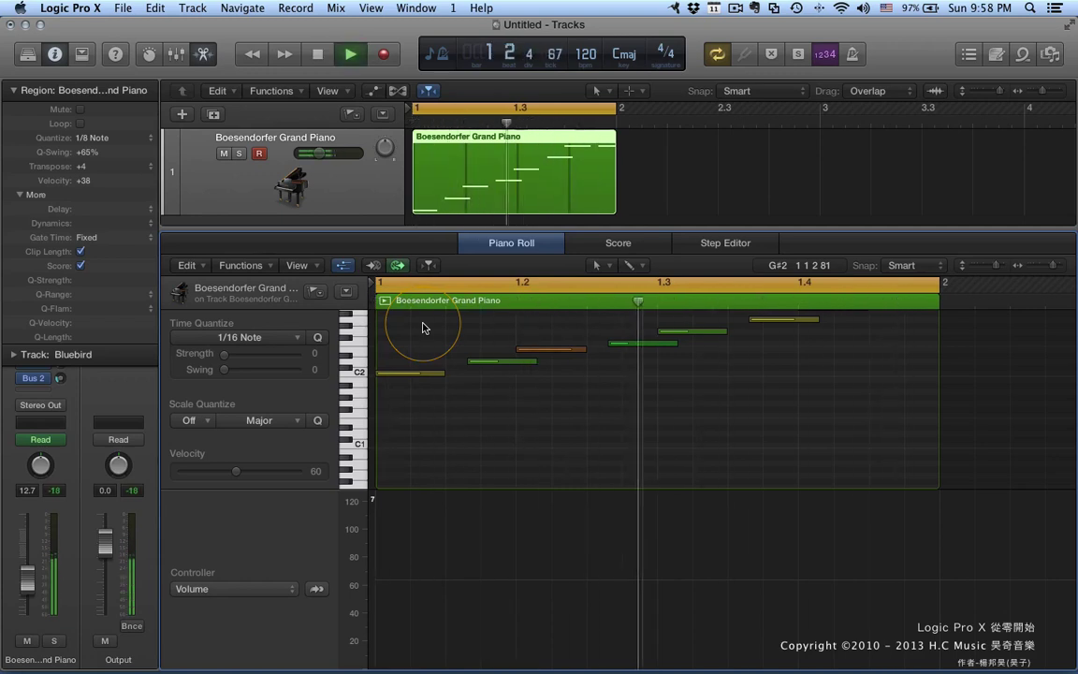
pyautogui.press('space')
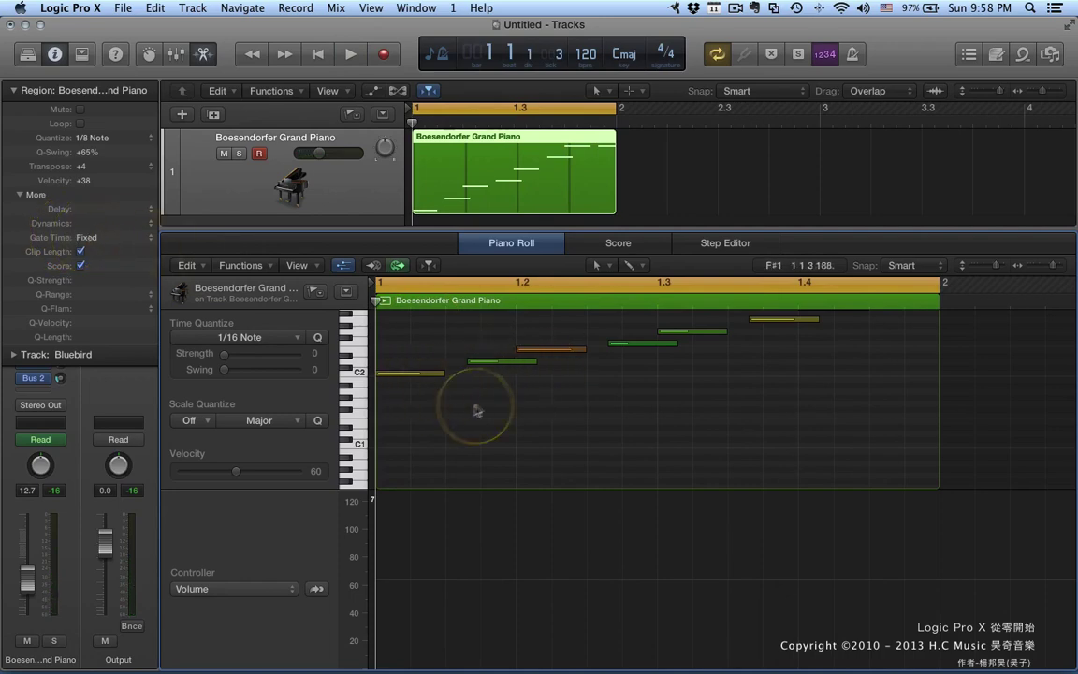
# Step: Play the piano region with its fixed note lengths, and set its Gate Time to Legato and play it again for comparison
pyautogui.press('space')
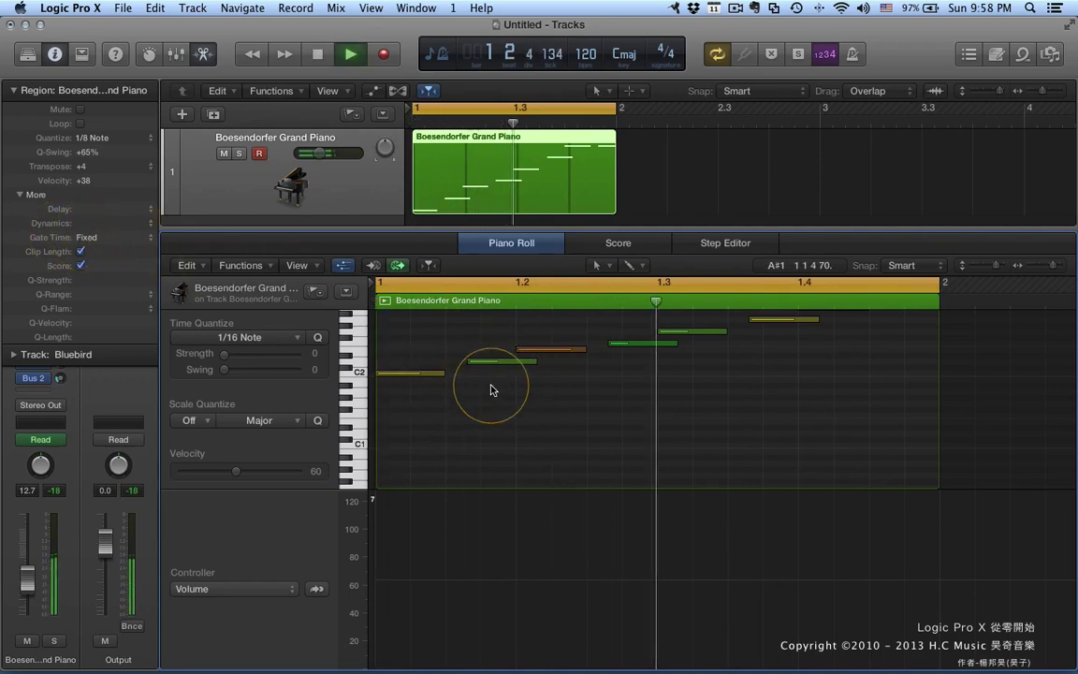
pyautogui.press('space')
pyautogui.click(150, 237)
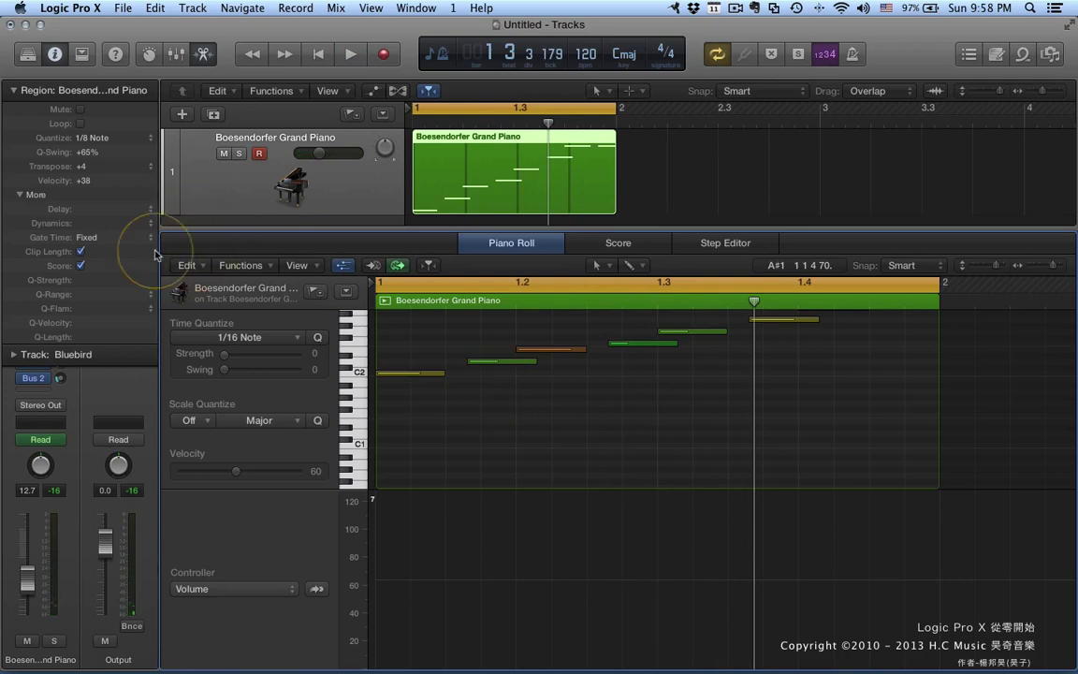
pyautogui.click(131, 418)
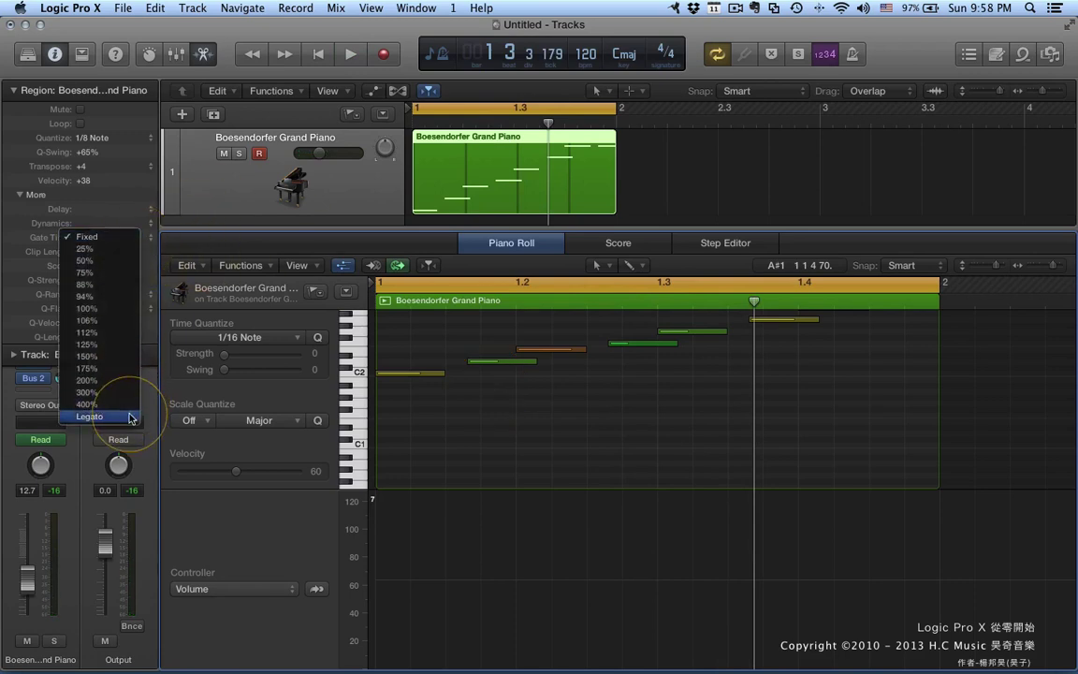
pyautogui.press('space')
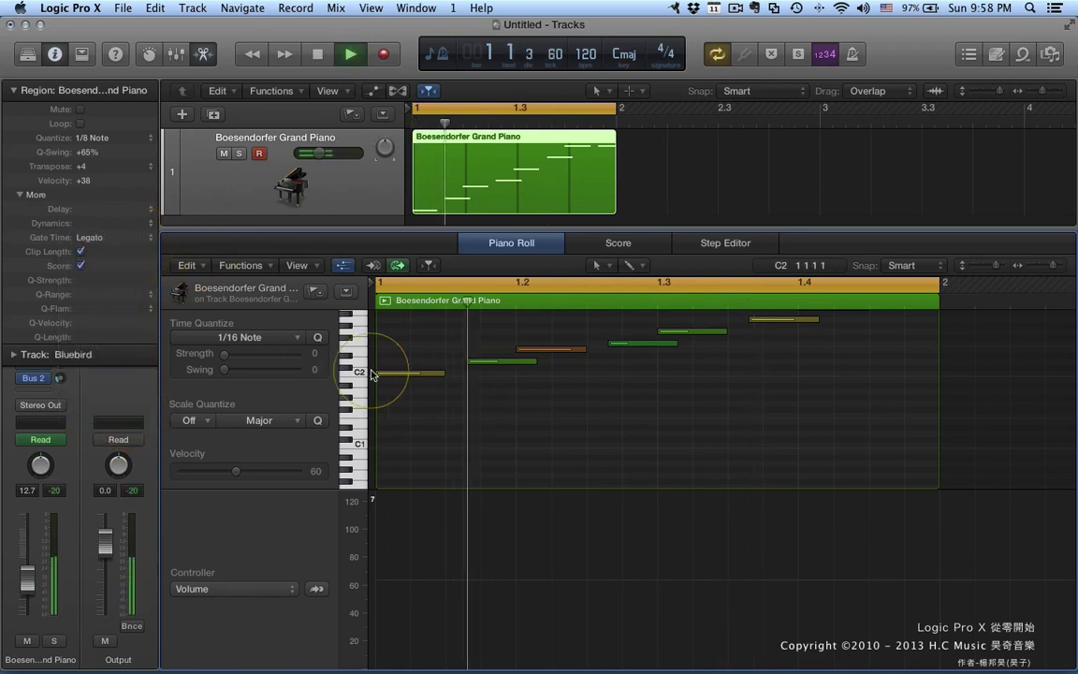
pyautogui.press('space')
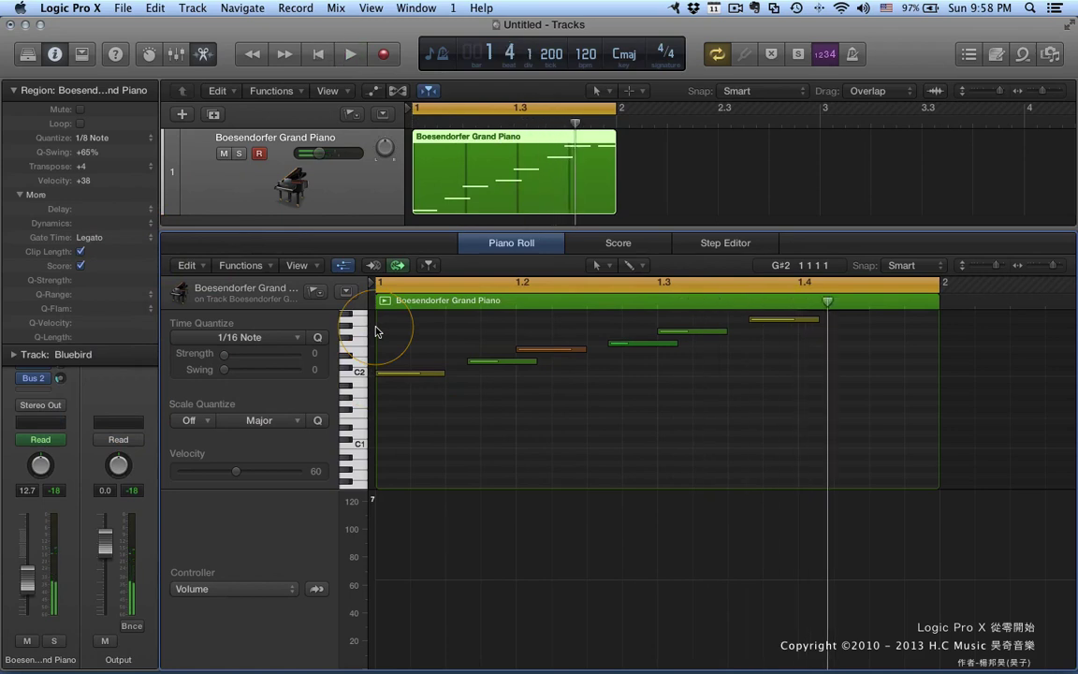
# Step: Change the piano region's Gate Time from Legato to a percentage setting
pyautogui.click(157, 242)
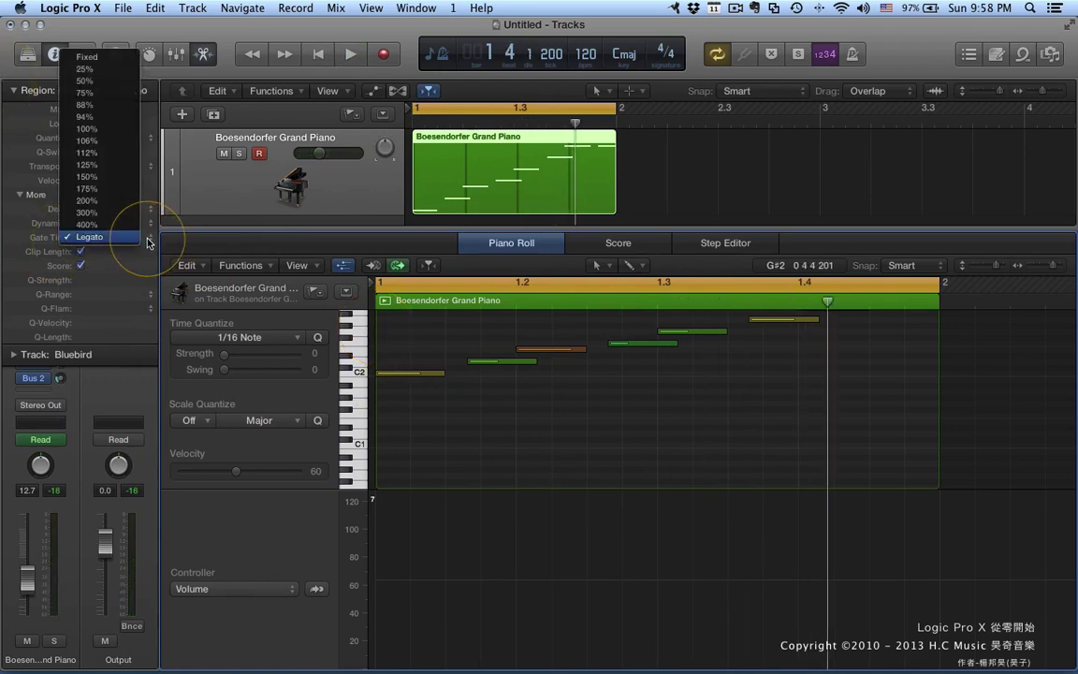
pyautogui.click(101, 135)
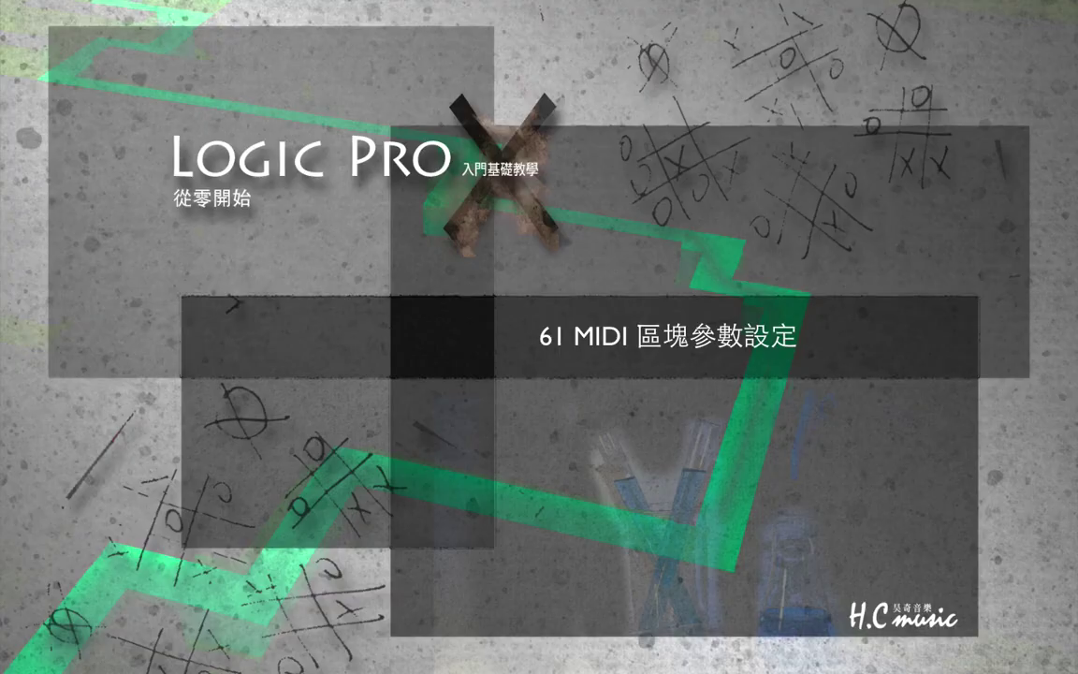